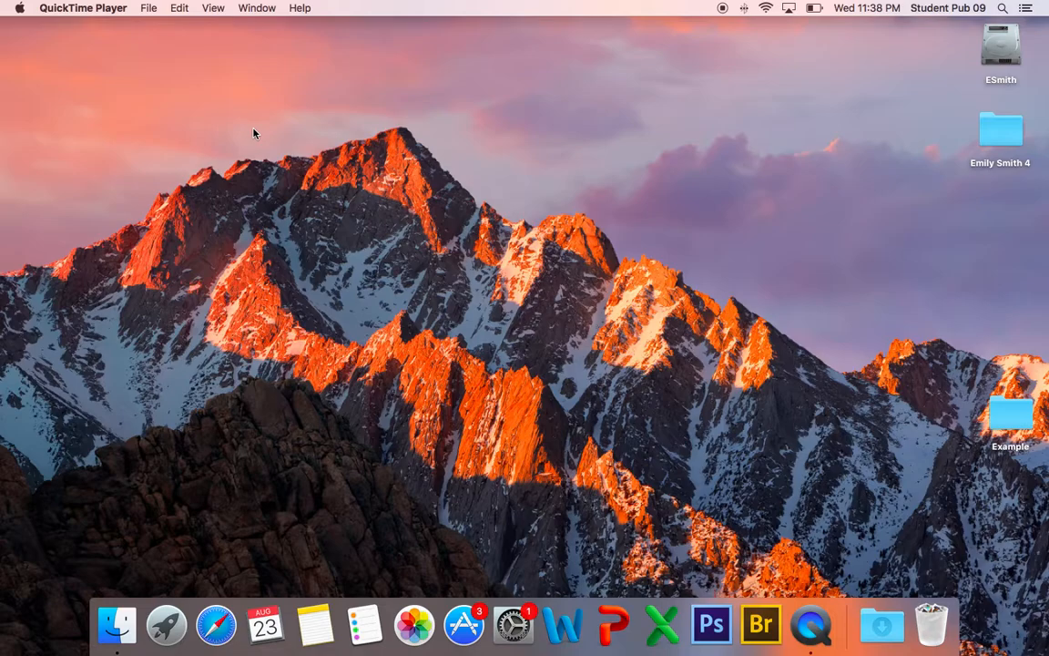
# Open the desktop folder named after the student and move its window clear of the desktop icons
pyautogui.doubleClick(997, 134)
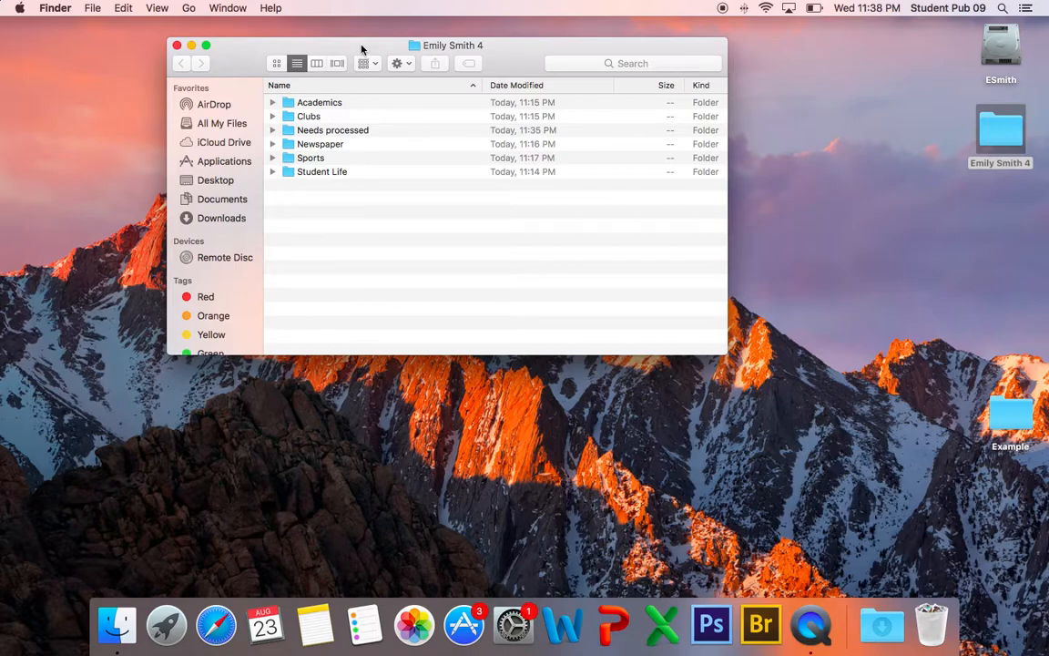
pyautogui.moveTo(507, 57); pyautogui.dragTo(367, 52)
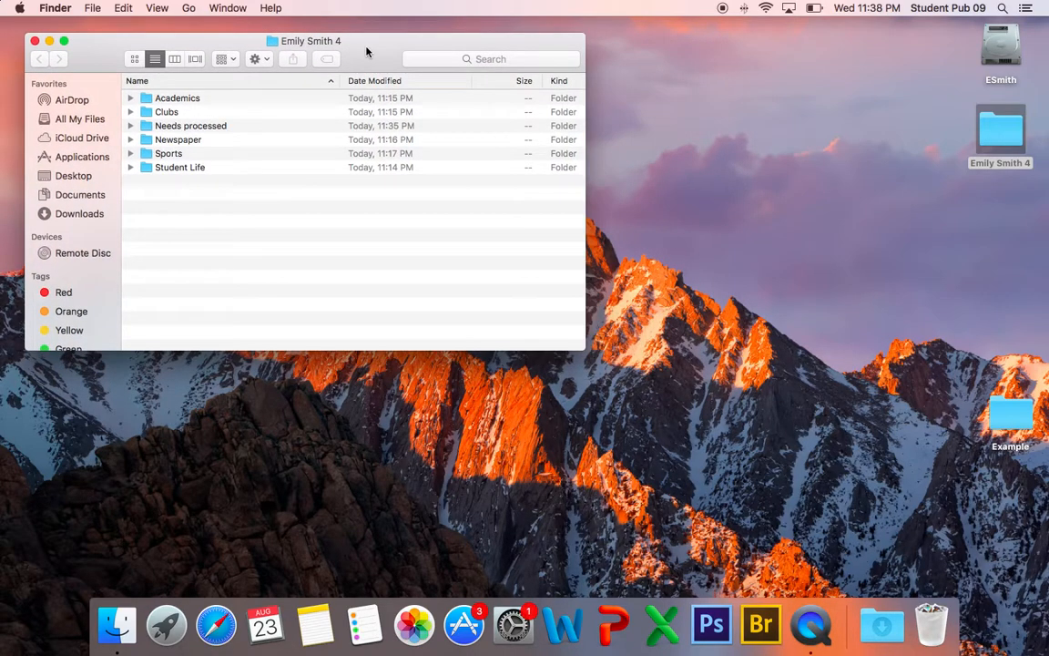
pyautogui.moveTo(362, 55)
pyautogui.mouseDown()
pyautogui.moveTo(457, 40)
pyautogui.moveTo(513, 82)
pyautogui.moveTo(461, 46)
pyautogui.moveTo(367, 49)
pyautogui.mouseUp()
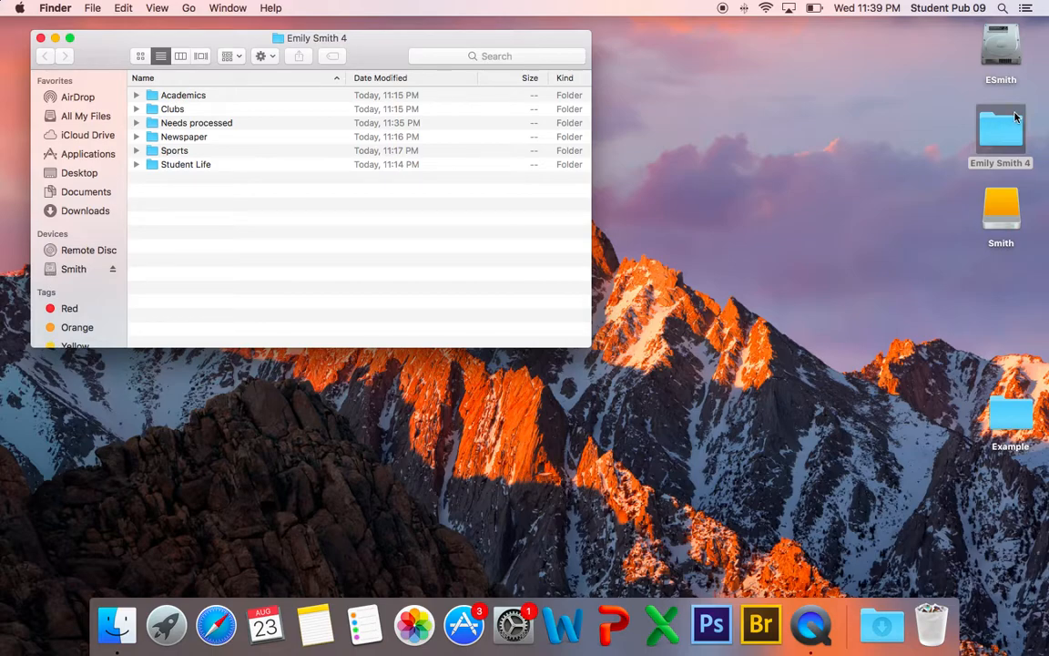
# Rename the external drive on the desktop with the owner's first initial and last name
pyautogui.click(1006, 219)
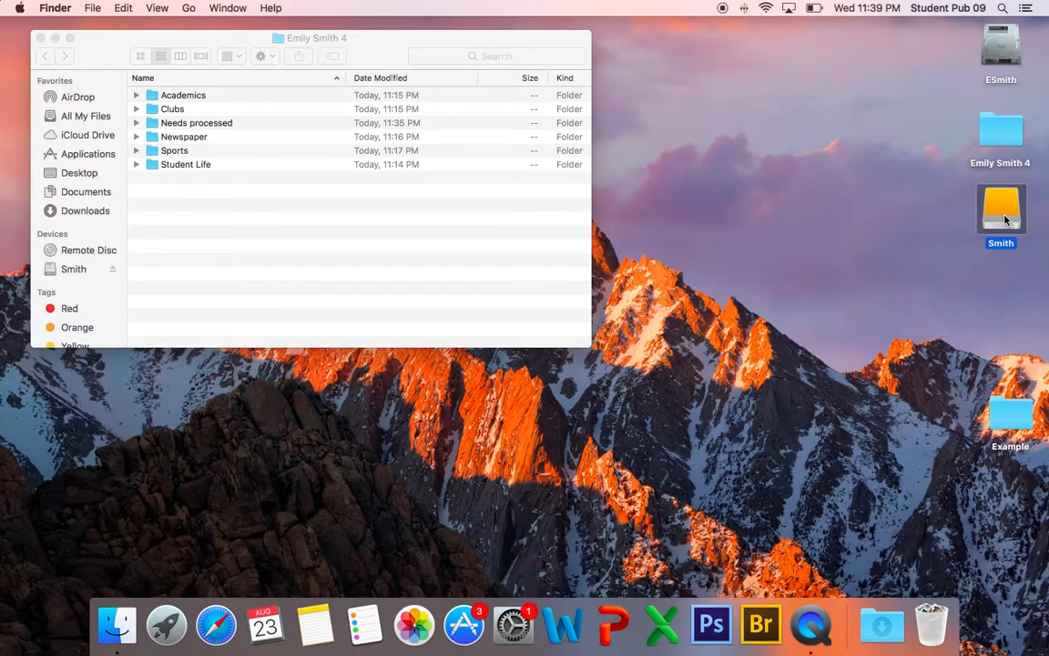
pyautogui.click(1002, 244)
pyautogui.press('BackSpace')
pyautogui.write('E. Smith')
pyautogui.press('Return')
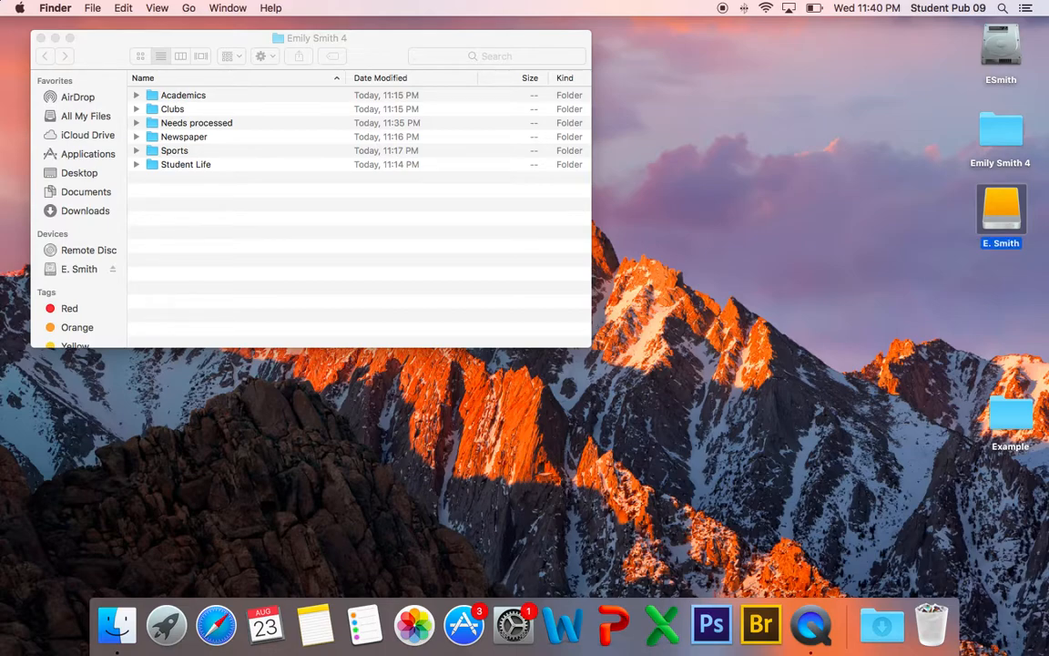
pyautogui.click(922, 300)
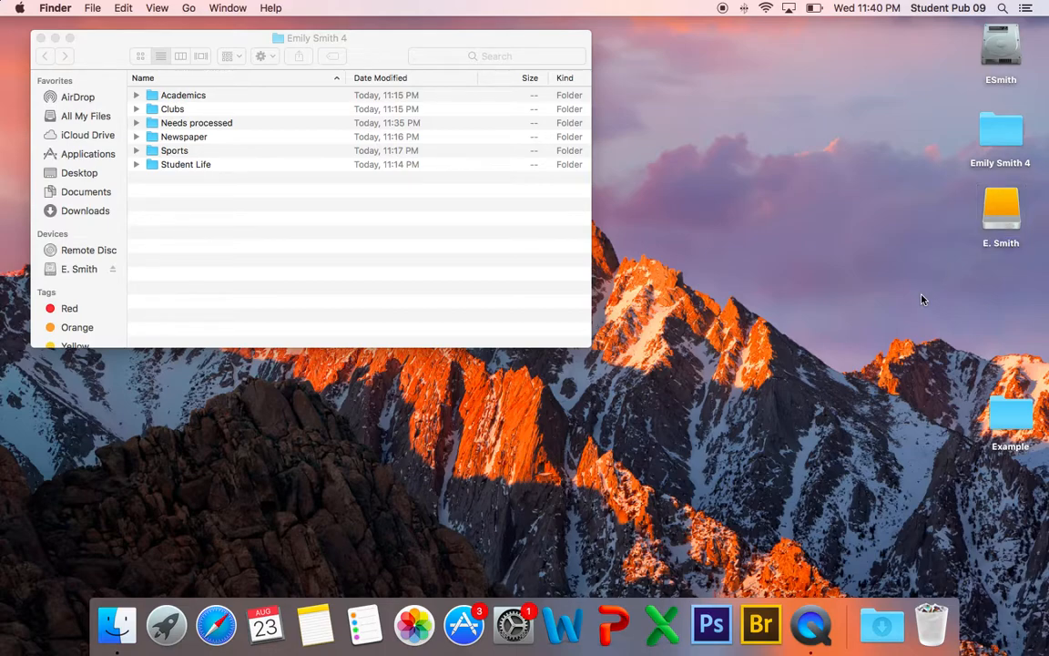
# Open the renamed external drive, look through its contents for the Example folder, and close the drive window
pyautogui.doubleClick(1007, 226)
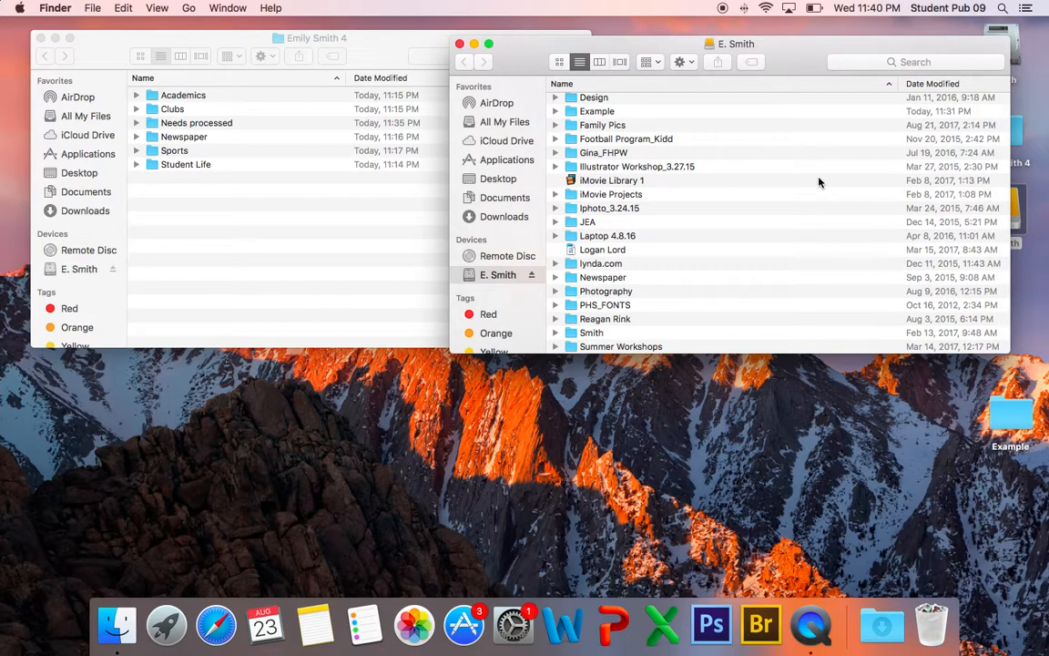
pyautogui.scroll(-1, 694, 255)
pyautogui.scroll(-3, 693, 255)
pyautogui.scroll(10, 693, 254)
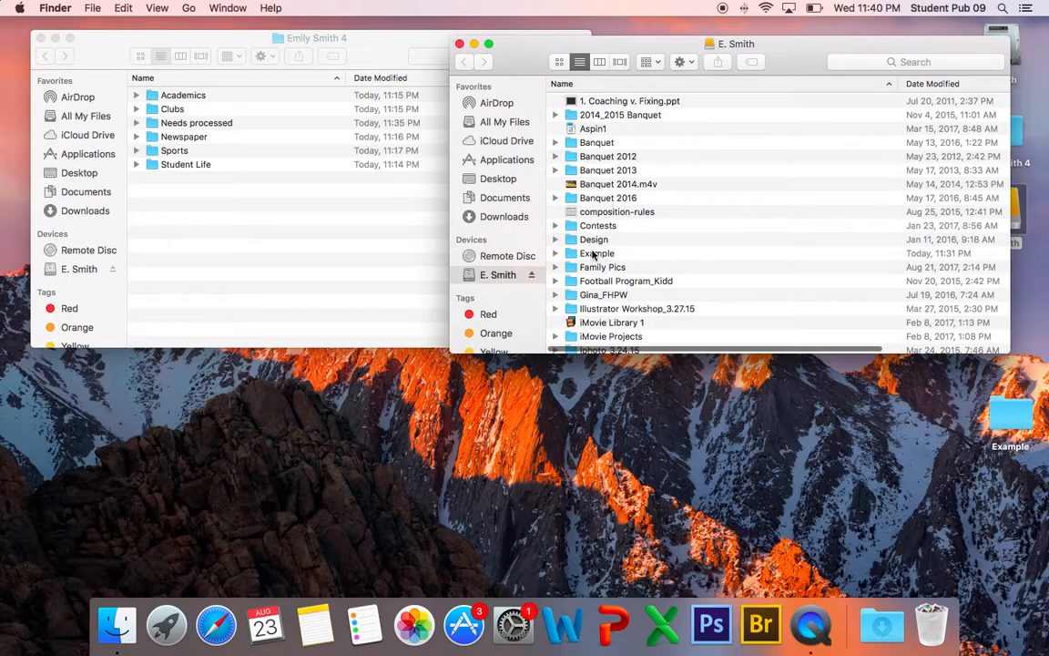
pyautogui.click(591, 256)
pyautogui.moveTo(592, 256)
pyautogui.mouseDown()
pyautogui.moveTo(573, 244)
pyautogui.moveTo(678, 296)
pyautogui.moveTo(733, 424)
pyautogui.moveTo(865, 405)
pyautogui.moveTo(746, 428)
pyautogui.moveTo(843, 448)
pyautogui.moveTo(1017, 441)
pyautogui.moveTo(924, 405)
pyautogui.moveTo(810, 391)
pyautogui.moveTo(560, 305)
pyautogui.moveTo(600, 275)
pyautogui.moveTo(596, 264)
pyautogui.moveTo(861, 460)
pyautogui.moveTo(888, 429)
pyautogui.moveTo(683, 355)
pyautogui.moveTo(583, 261)
pyautogui.moveTo(598, 261)
pyautogui.mouseUp()
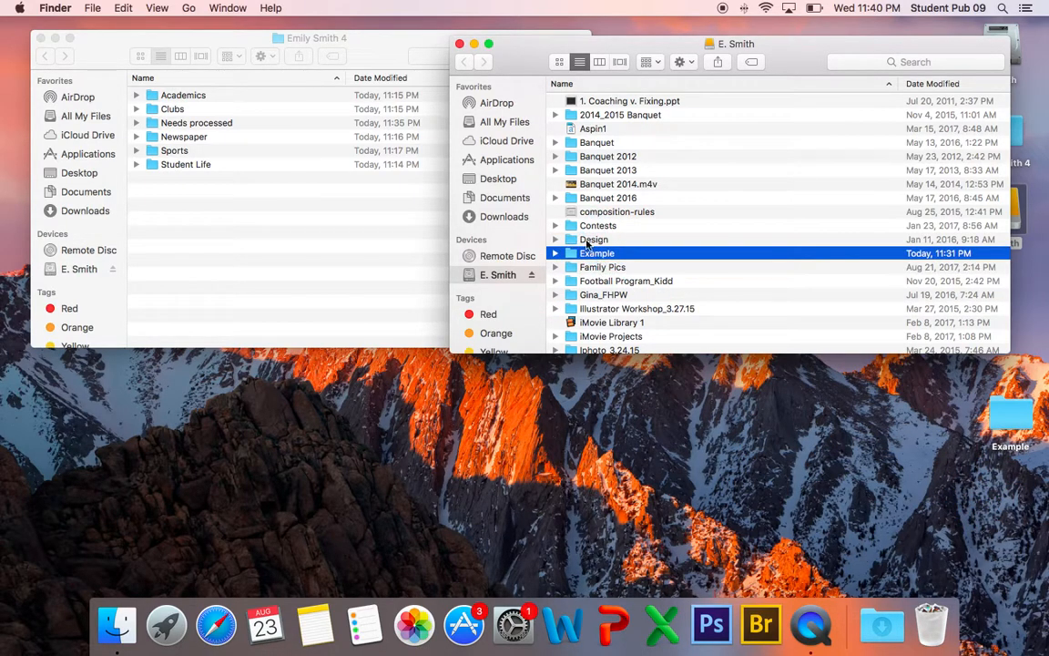
pyautogui.click(461, 45)
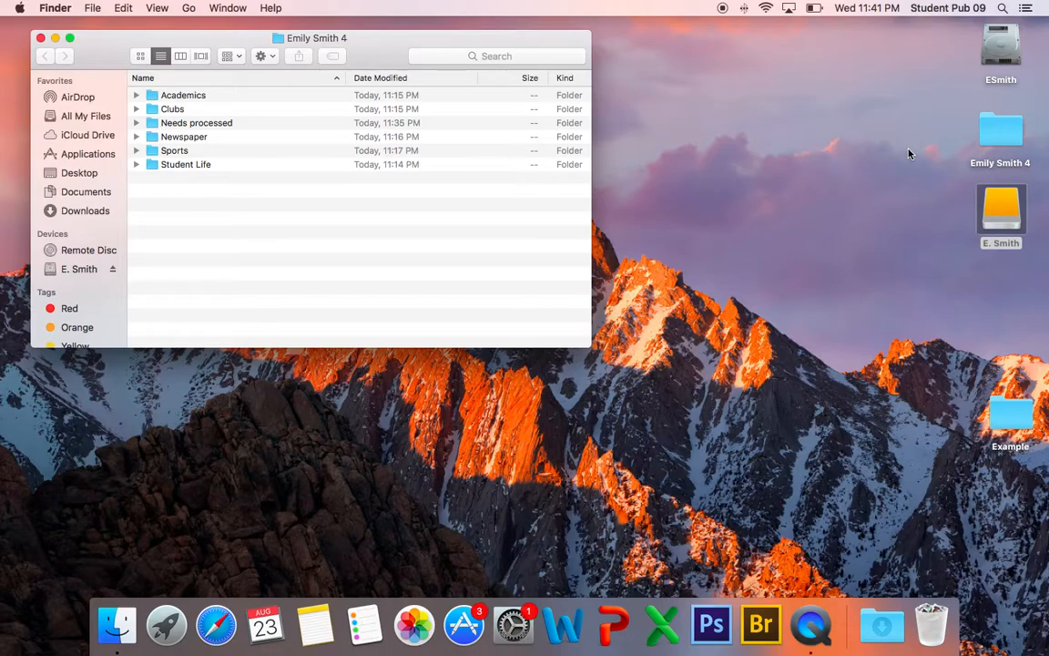
# Open the Example folder from the desktop, look through its photos, and arrange its window beside the student's folder window
pyautogui.doubleClick(1014, 425)
pyautogui.moveTo(394, 60); pyautogui.dragTo(743, 33)
pyautogui.click(504, 123)
pyautogui.scroll(-5, 576, 216)
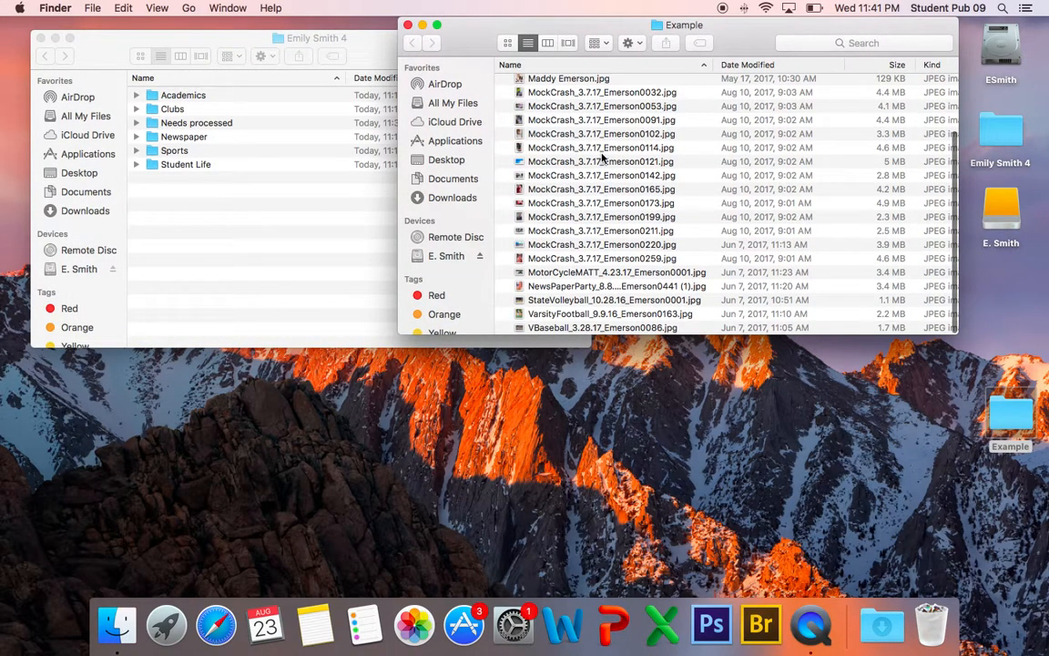
pyautogui.scroll(5, 606, 162)
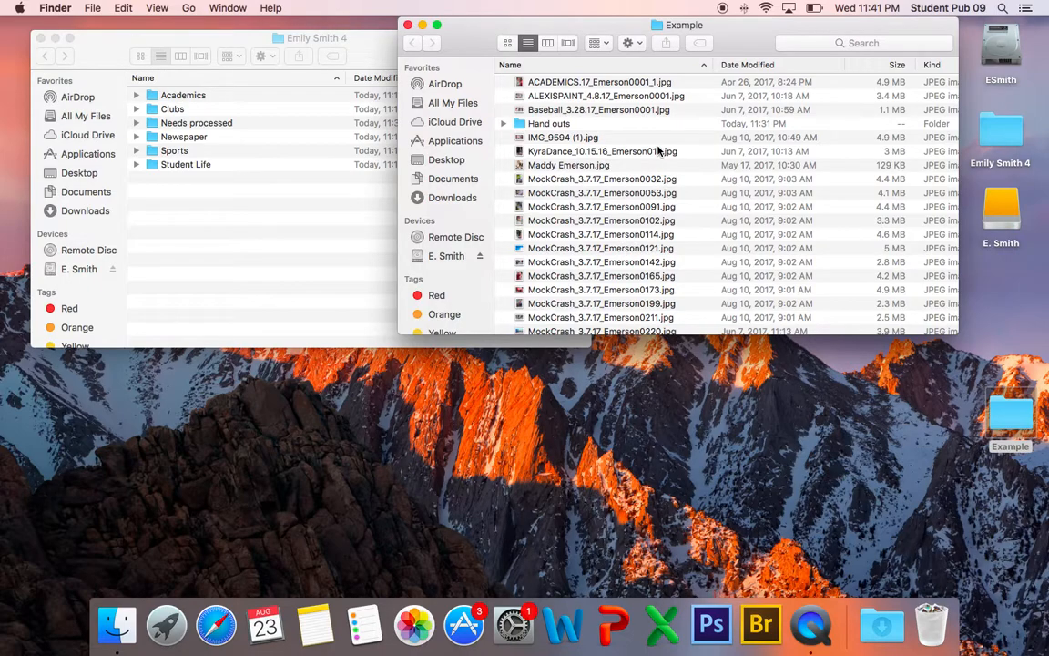
pyautogui.moveTo(478, 38); pyautogui.dragTo(556, 63)
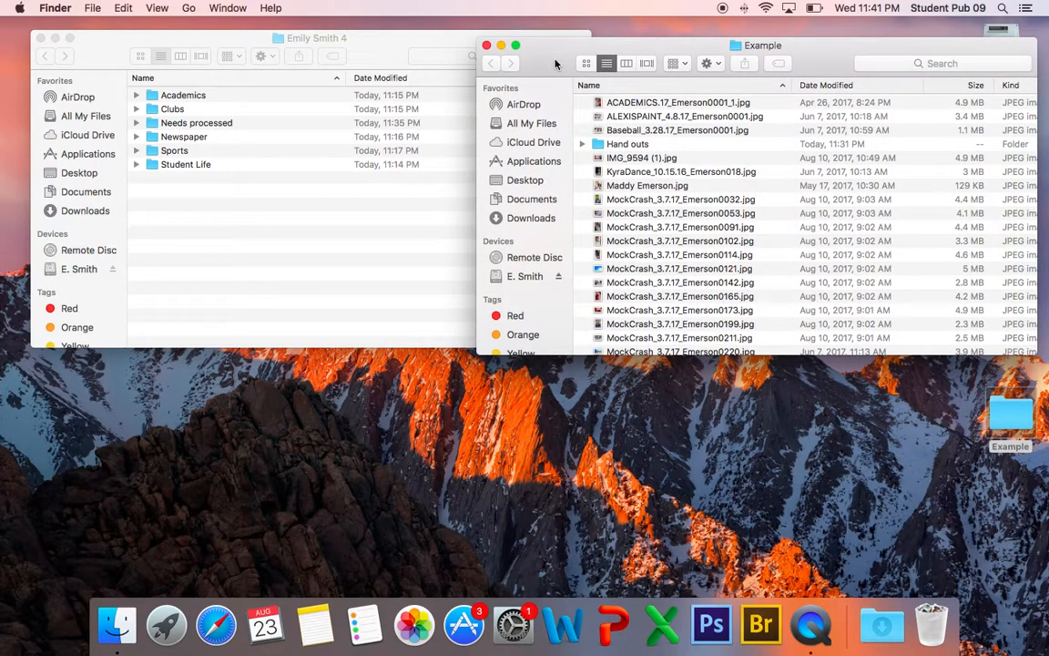
pyautogui.moveTo(347, 41); pyautogui.dragTo(323, 41)
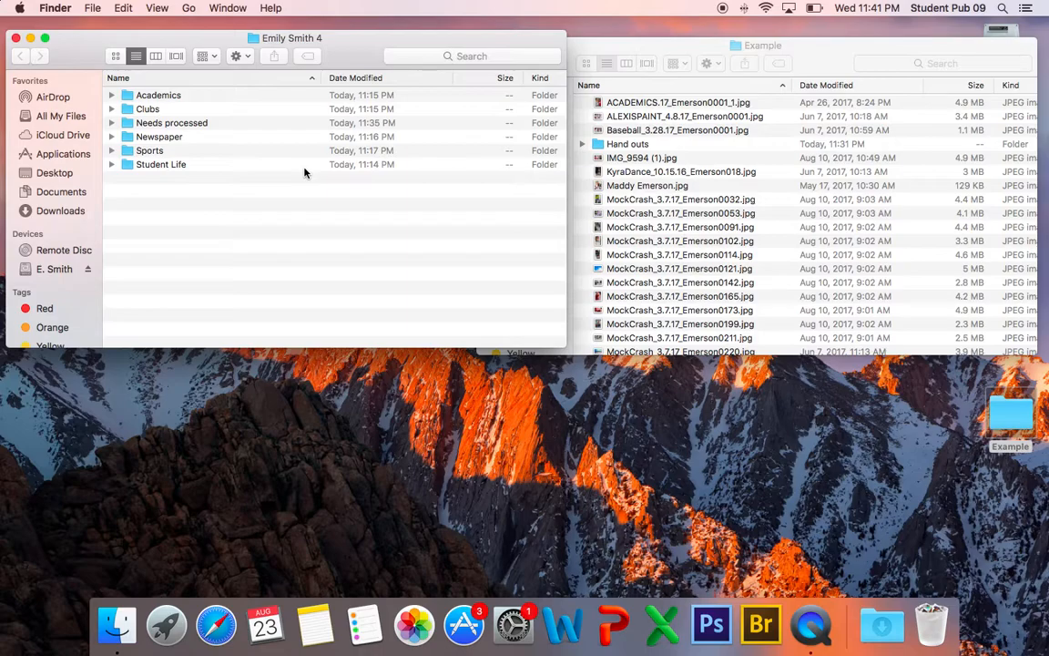
pyautogui.press('super+t')
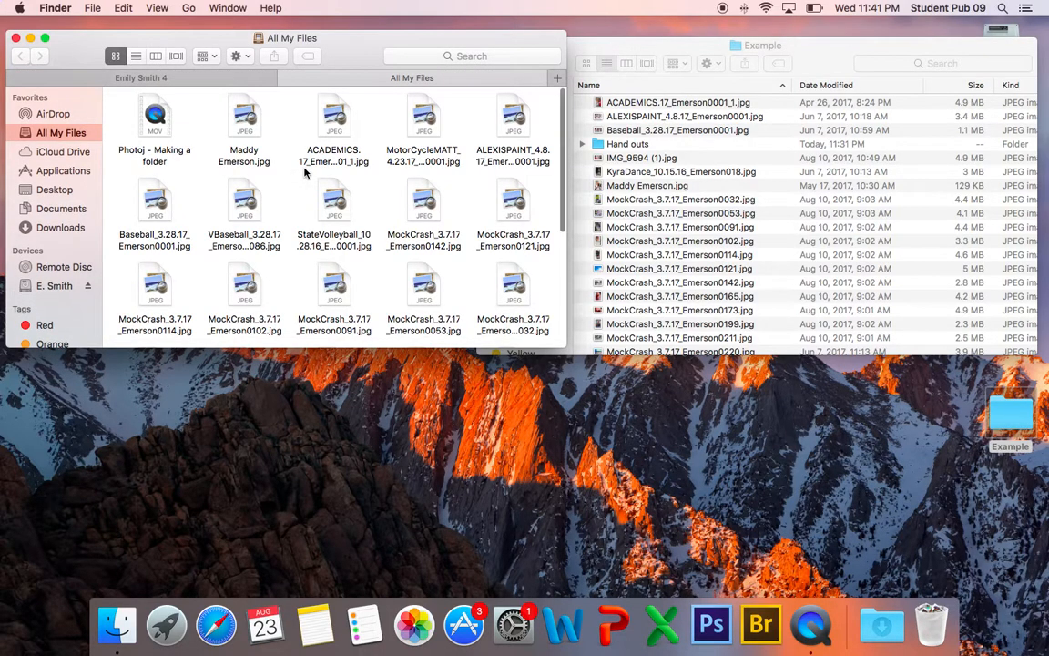
pyautogui.click(194, 76)
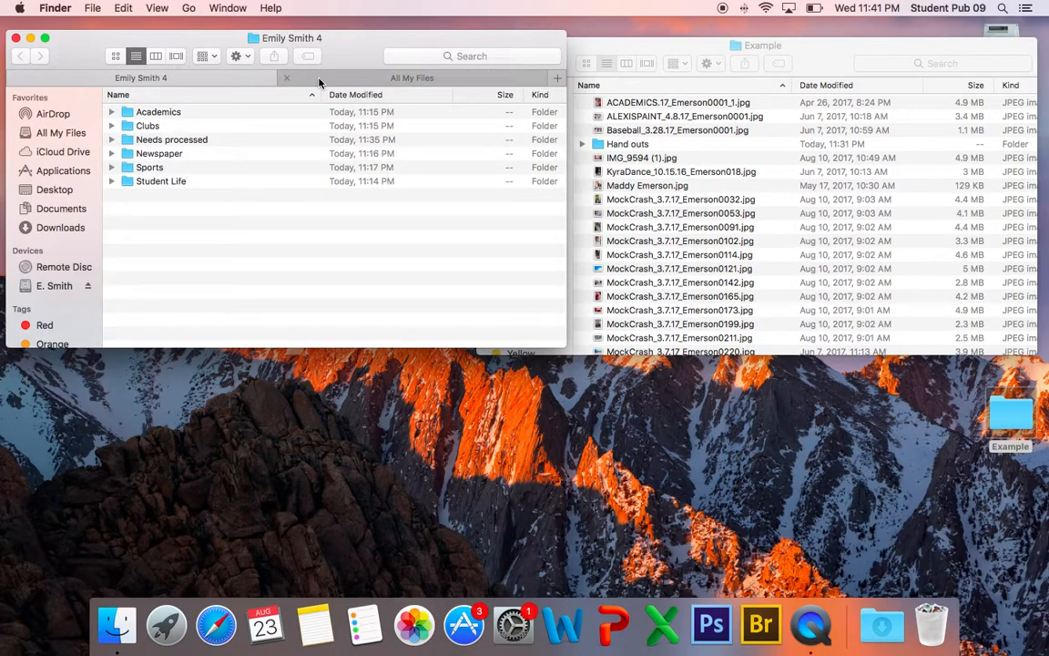
pyautogui.click(286, 74)
pyautogui.click(288, 78)
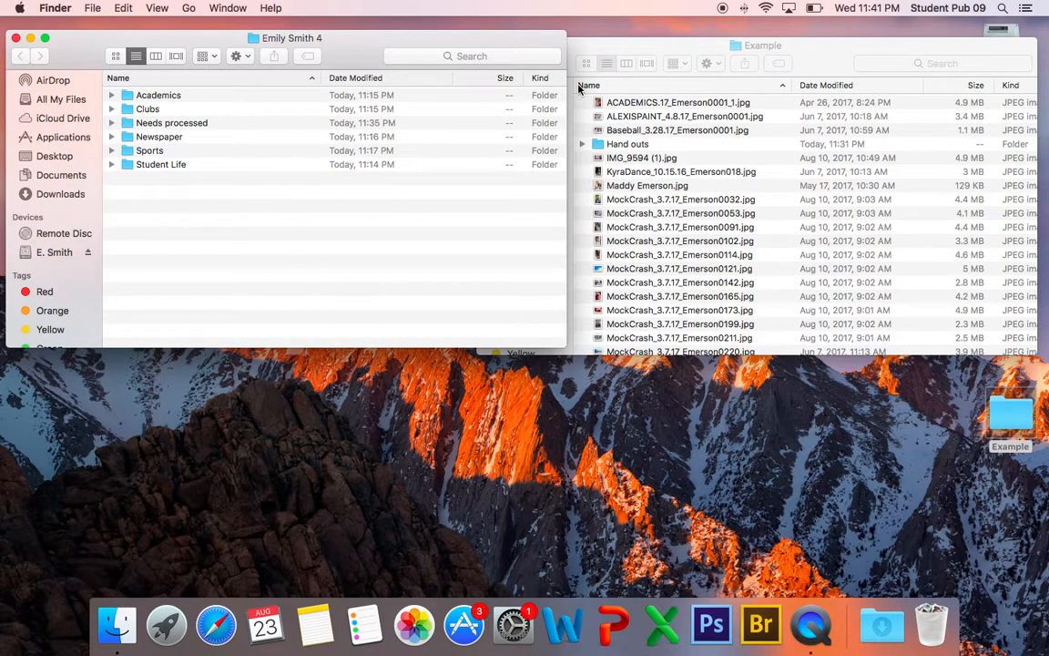
# Close the Example window and reopen the Example folder from the desktop location in a new window beside the student's folder
pyautogui.click(625, 51)
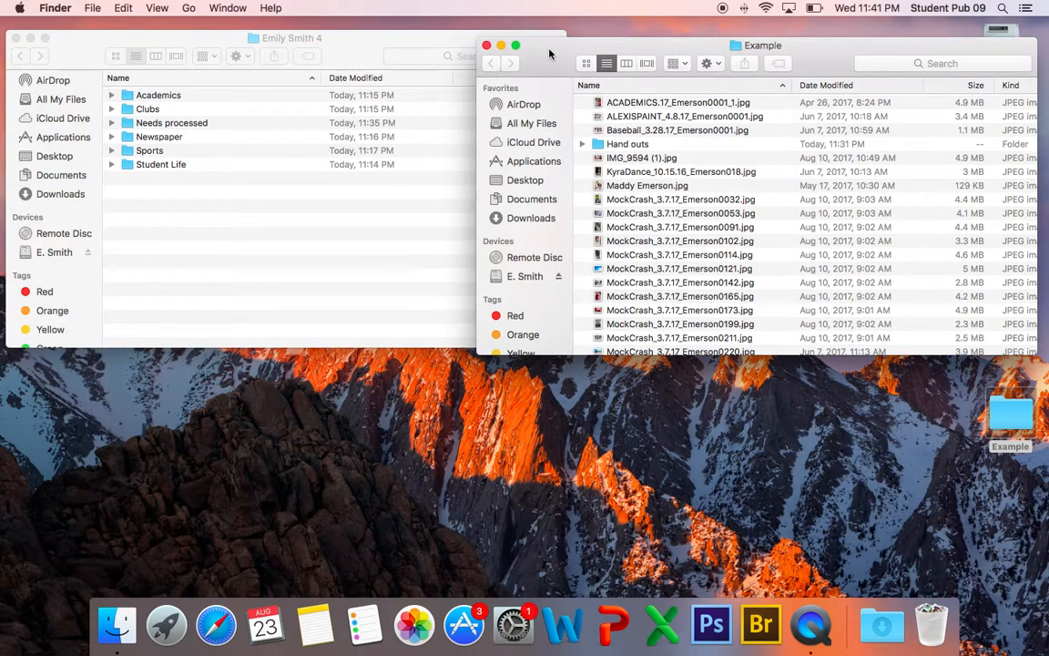
pyautogui.click(486, 45)
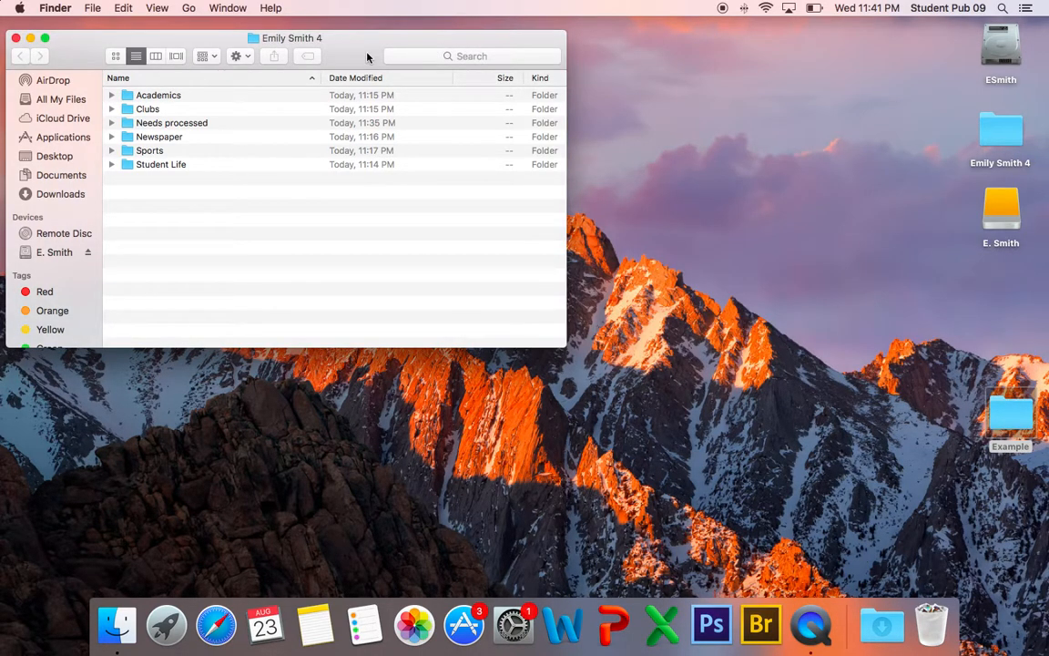
pyautogui.press('super+n')
pyautogui.moveTo(368, 57); pyautogui.dragTo(774, 48)
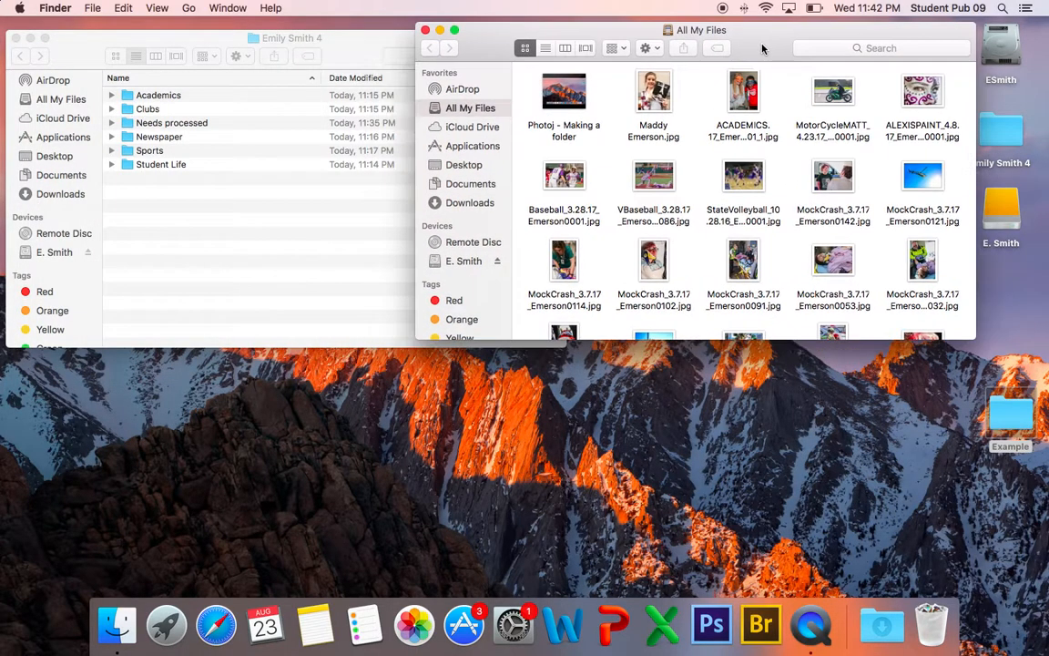
pyautogui.click(462, 169)
pyautogui.doubleClick(563, 102)
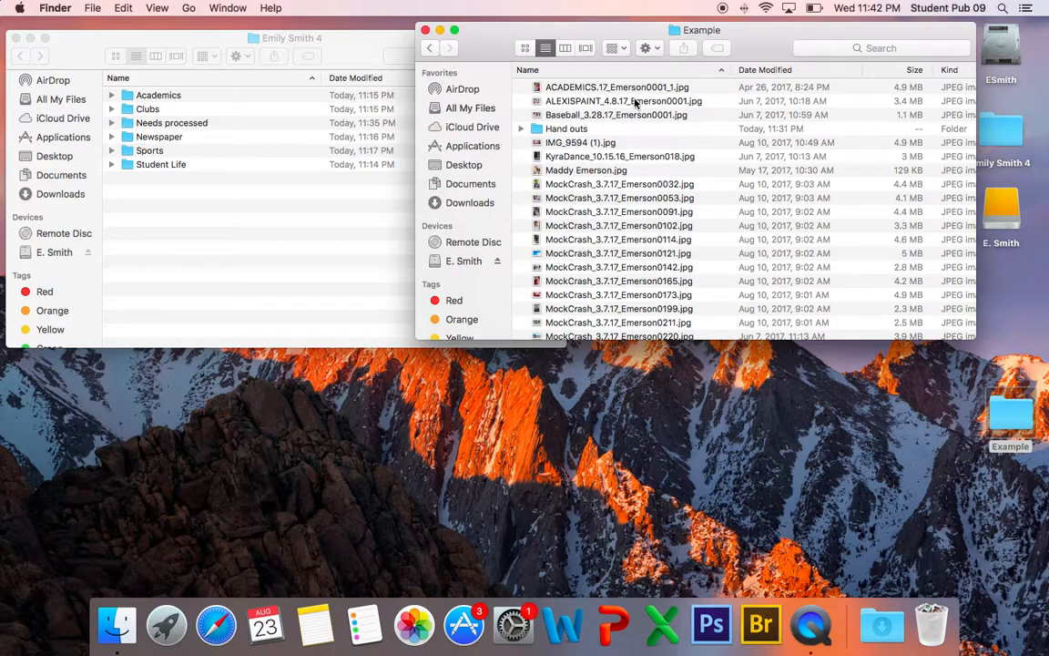
# Create a folder named "Mock Crash_3.7.17" inside the Needs processed folder
pyautogui.doubleClick(200, 125)
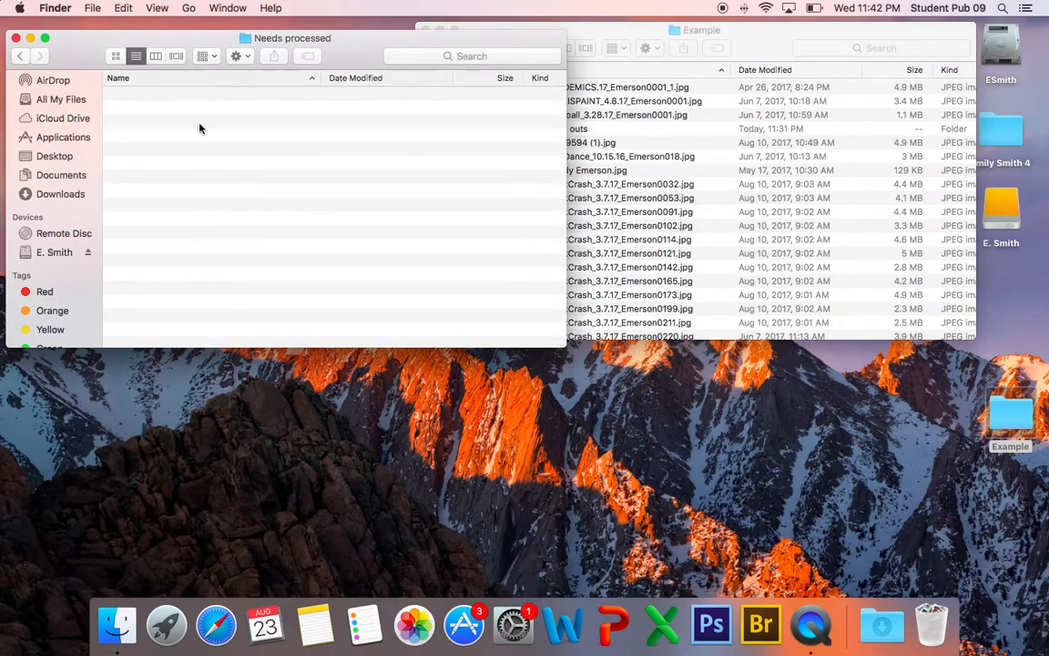
pyautogui.click(241, 56)
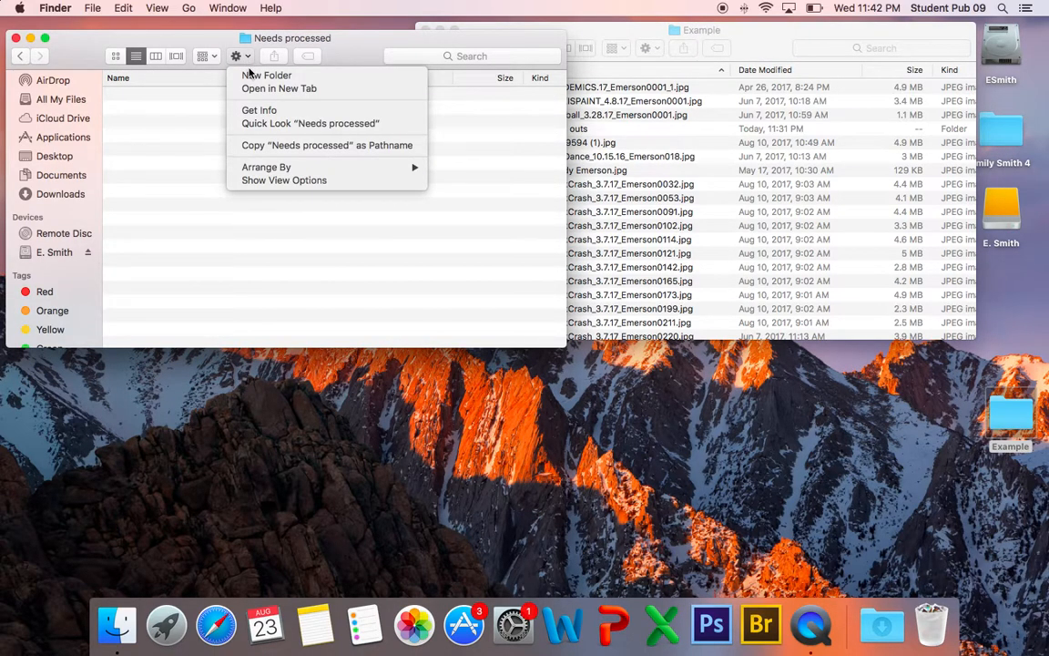
pyautogui.click(260, 75)
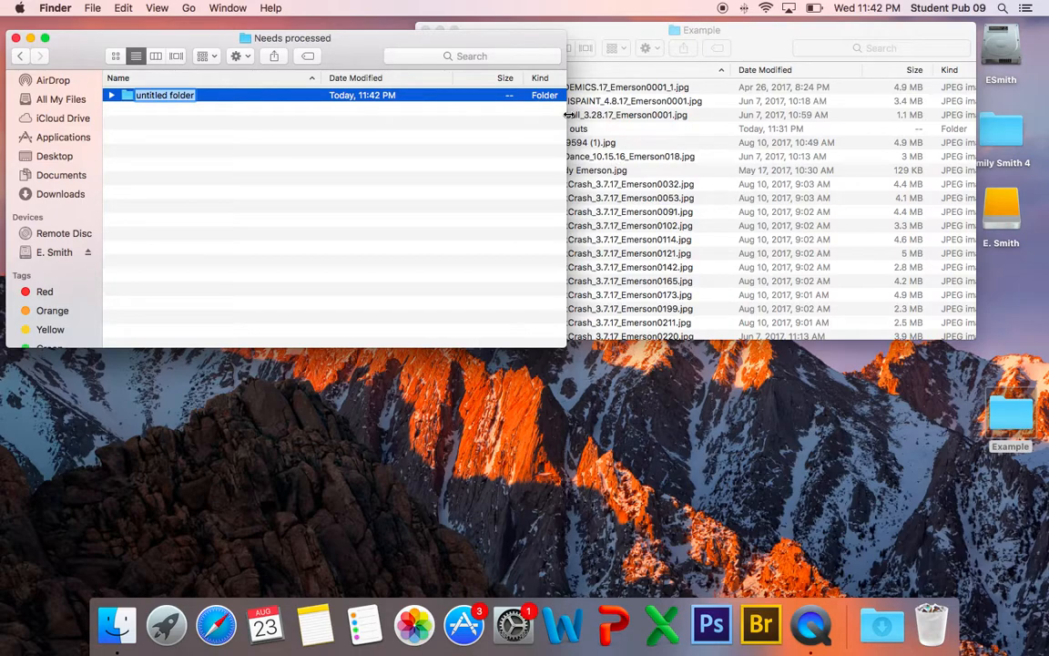
pyautogui.write('Mock Crash')
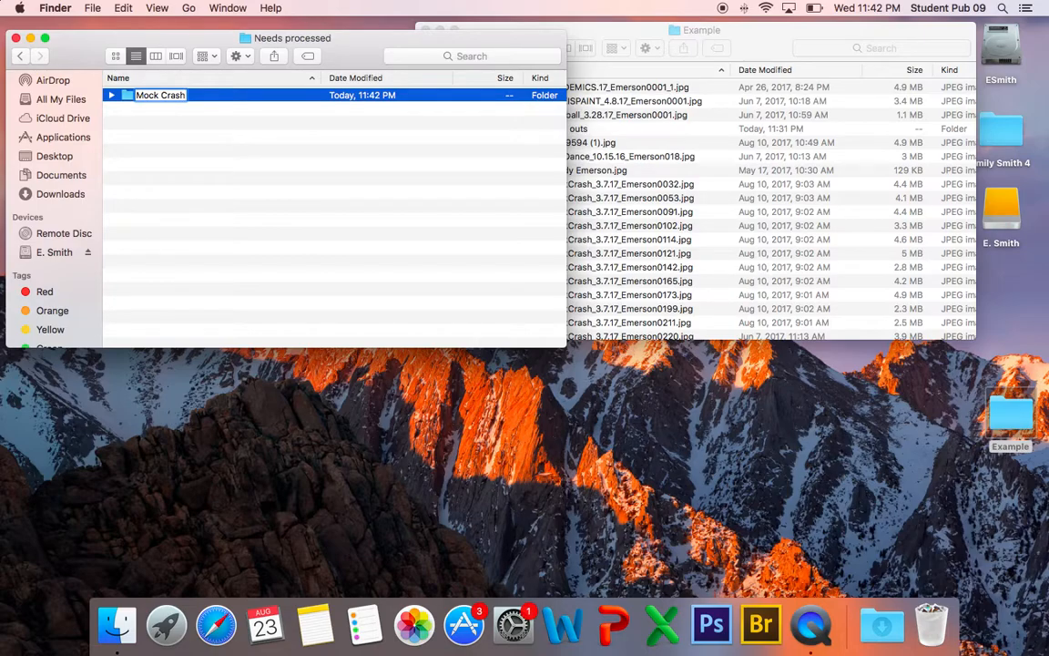
pyautogui.write('_3.7.17')
pyautogui.press('Return')
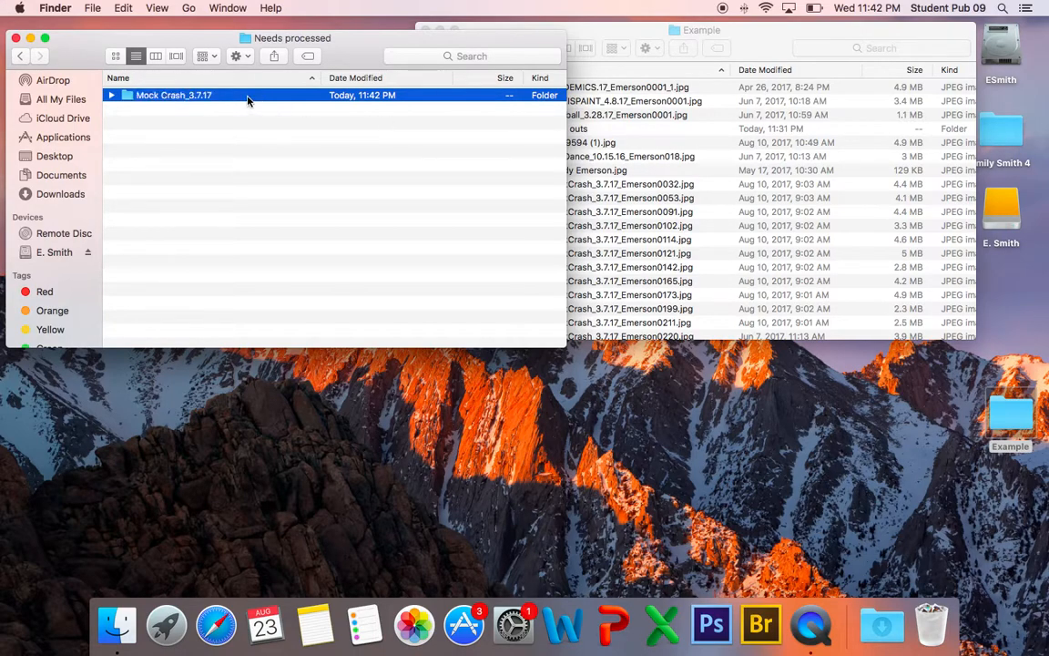
# Create a folder named "Sports" inside the Needs processed folder
pyautogui.click(242, 55)
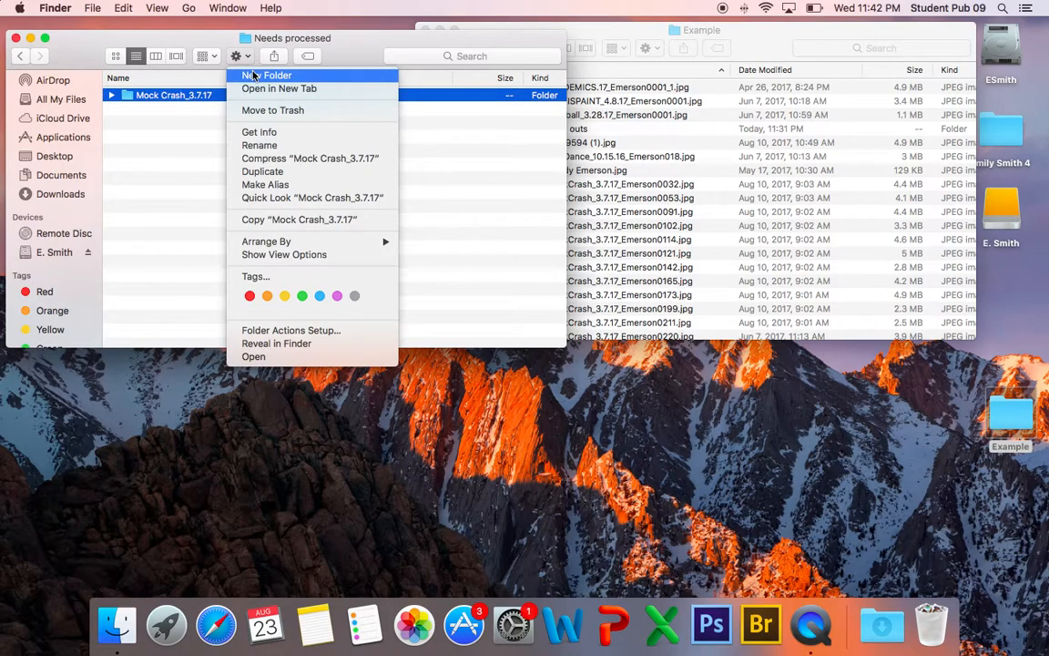
pyautogui.click(255, 76)
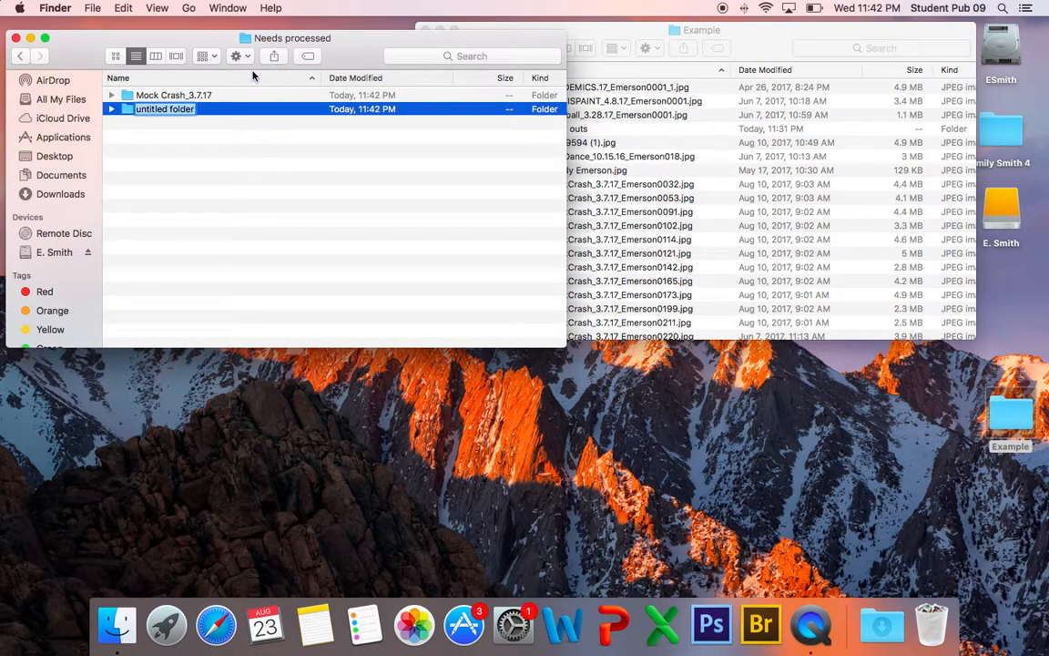
pyautogui.write('Sports')
pyautogui.press('Return')
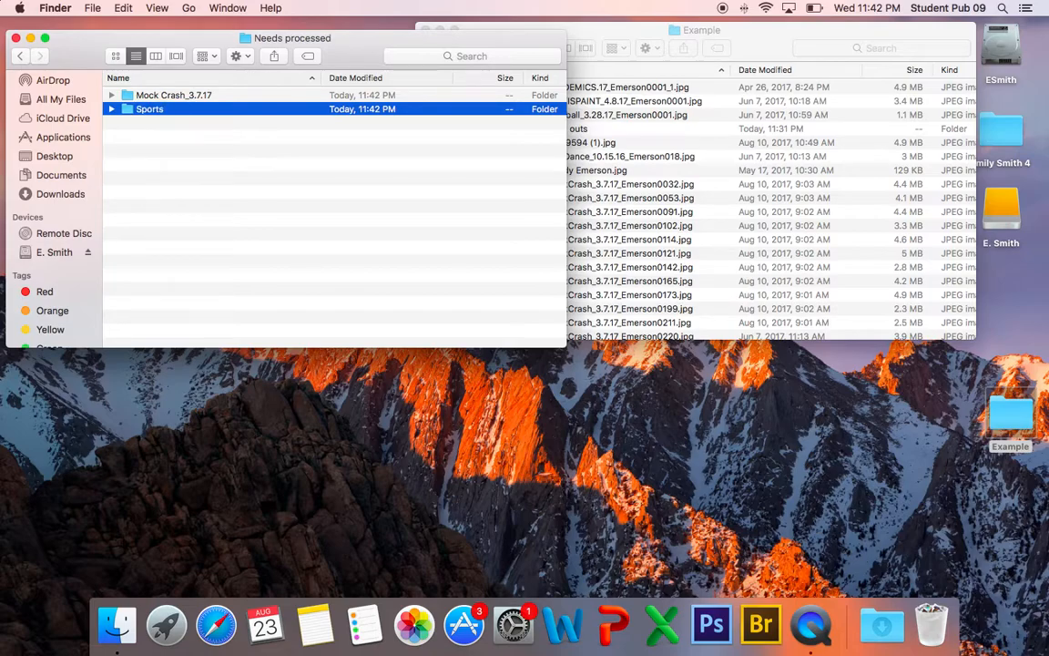
# Check the photo files in Example and create a folder named "Student LIfe" inside the Needs processed folder
pyautogui.click(750, 31)
pyautogui.scroll(-3, 659, 252)
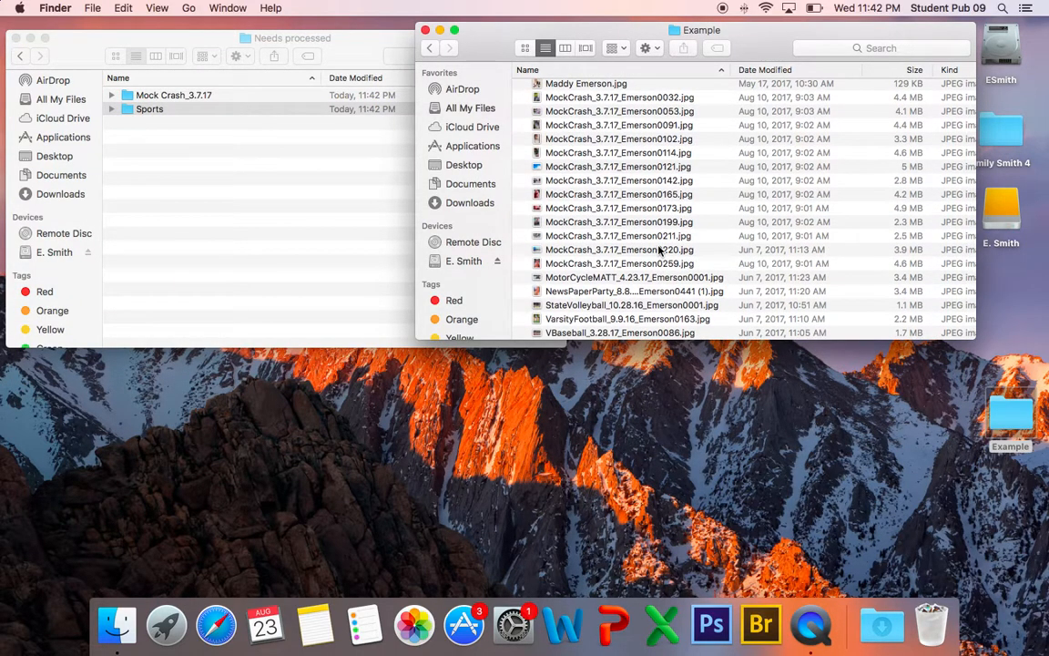
pyautogui.scroll(3, 660, 251)
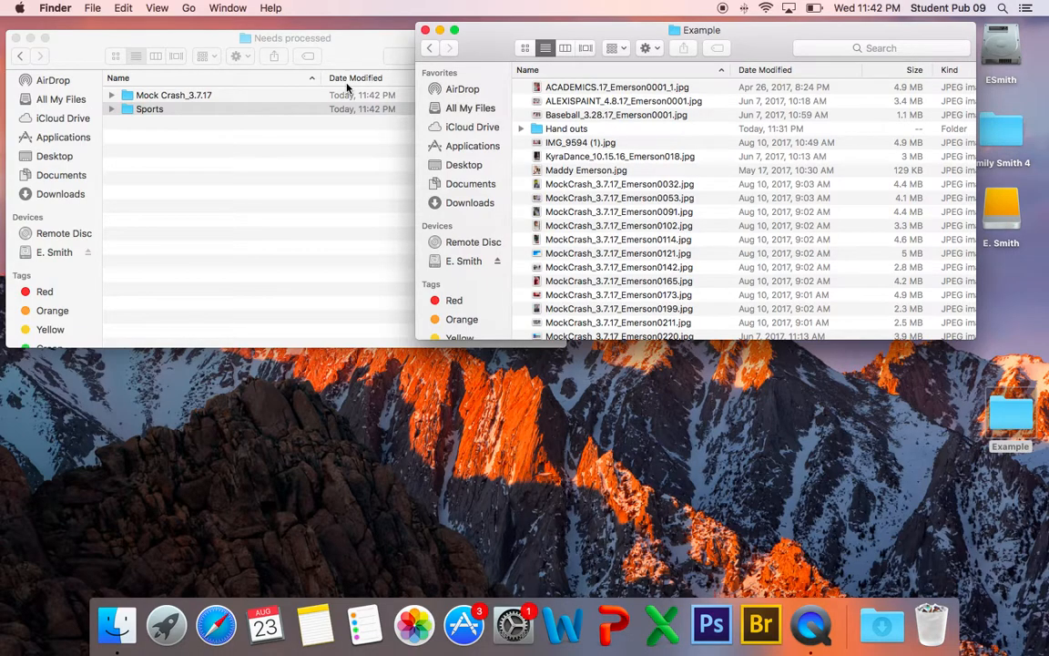
pyautogui.click(352, 49)
pyautogui.click(233, 168)
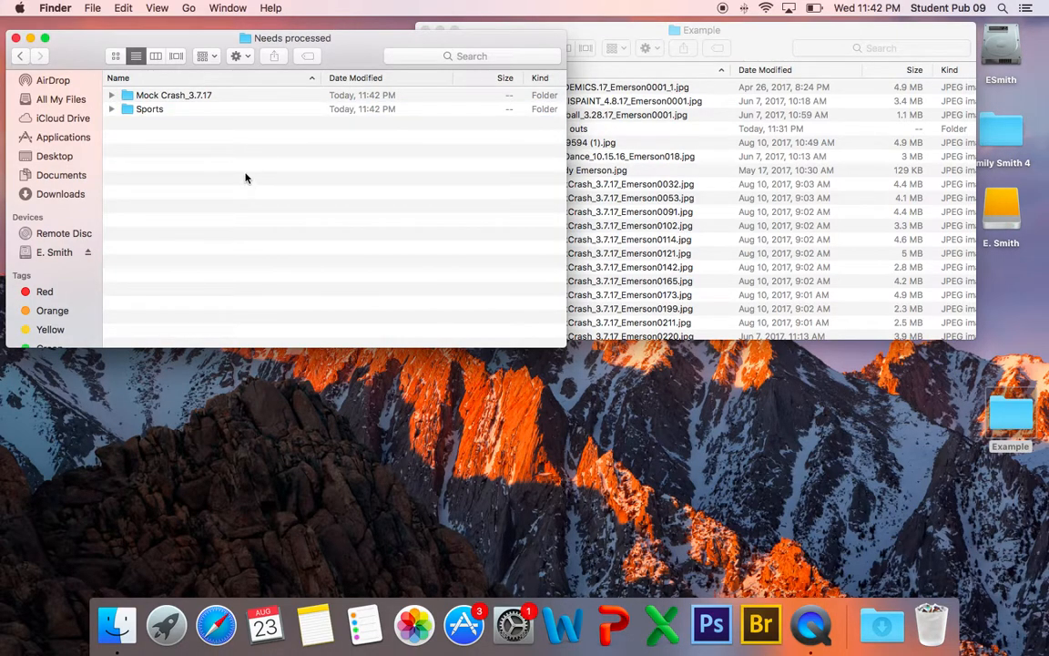
pyautogui.click(238, 56)
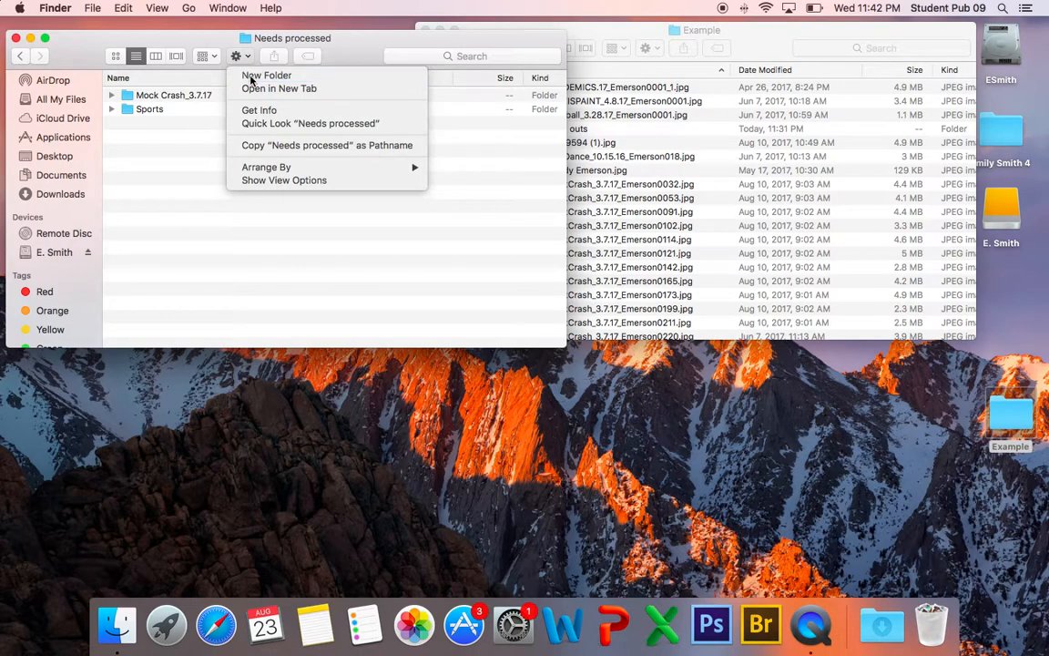
pyautogui.click(248, 72)
pyautogui.write('Student Life')
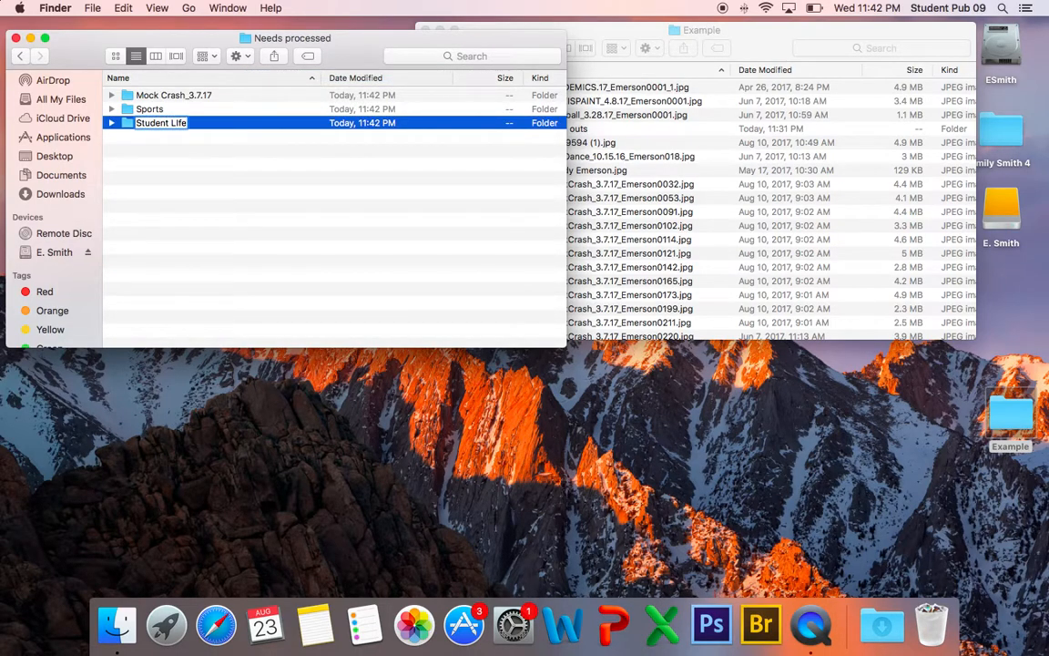
pyautogui.press('Return')
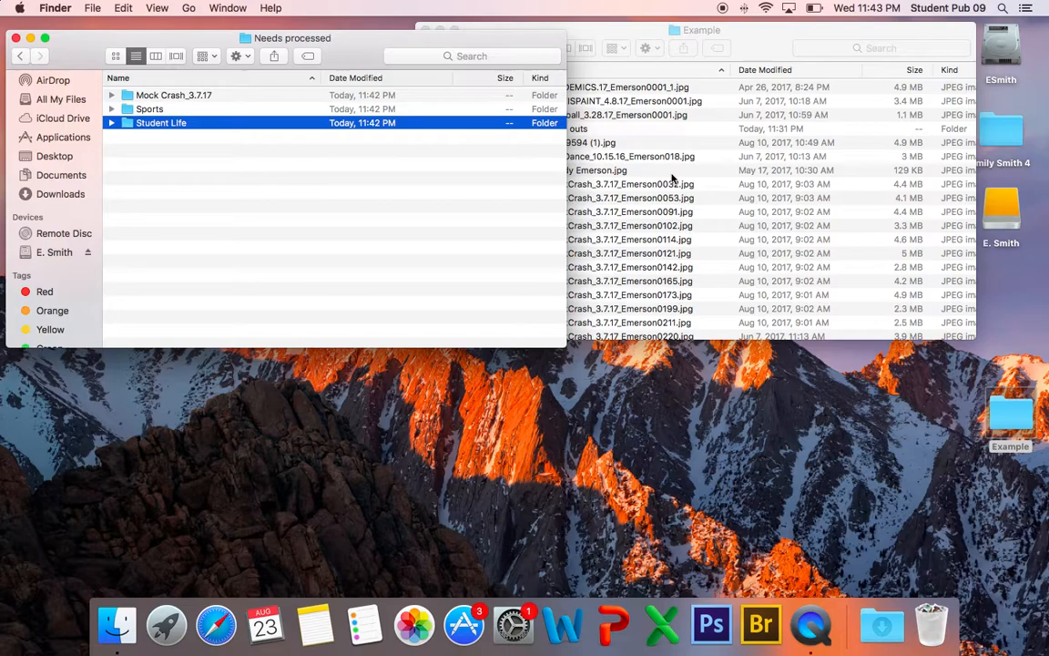
# Bring the Example window to the front and move it aside so it overlaps the Needs processed window less
pyautogui.click(697, 157)
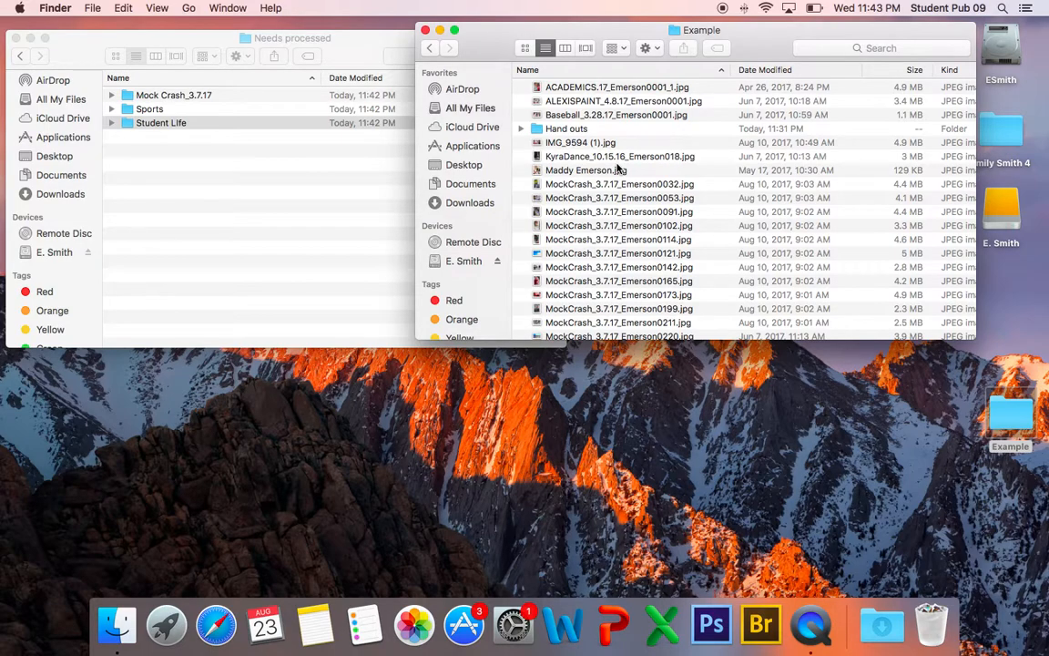
pyautogui.scroll(-5, 577, 228)
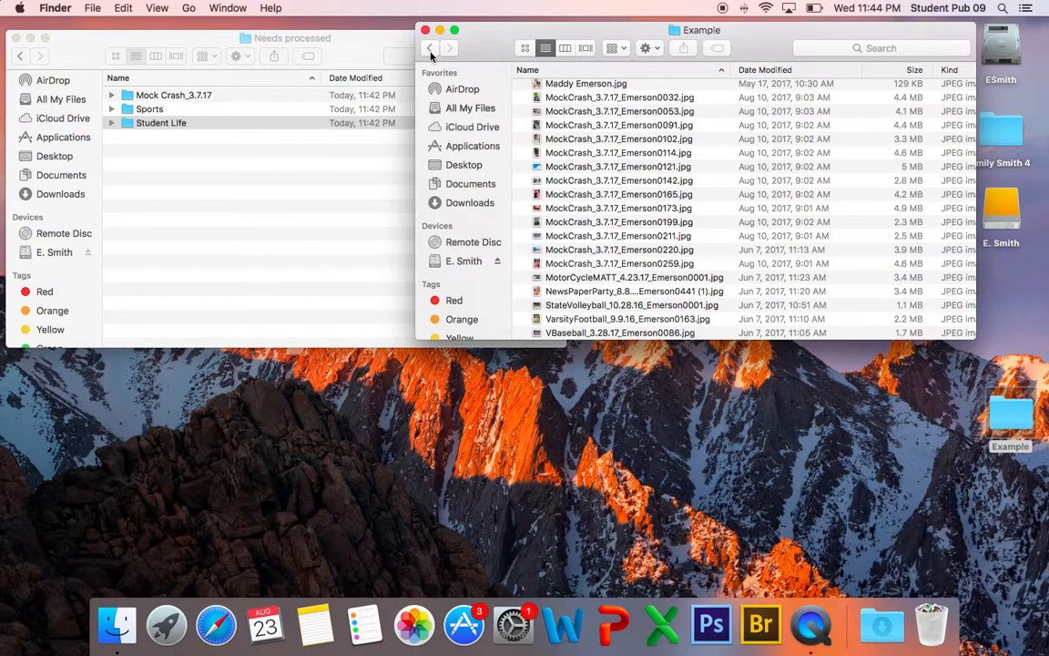
pyautogui.moveTo(521, 34); pyautogui.dragTo(593, 39)
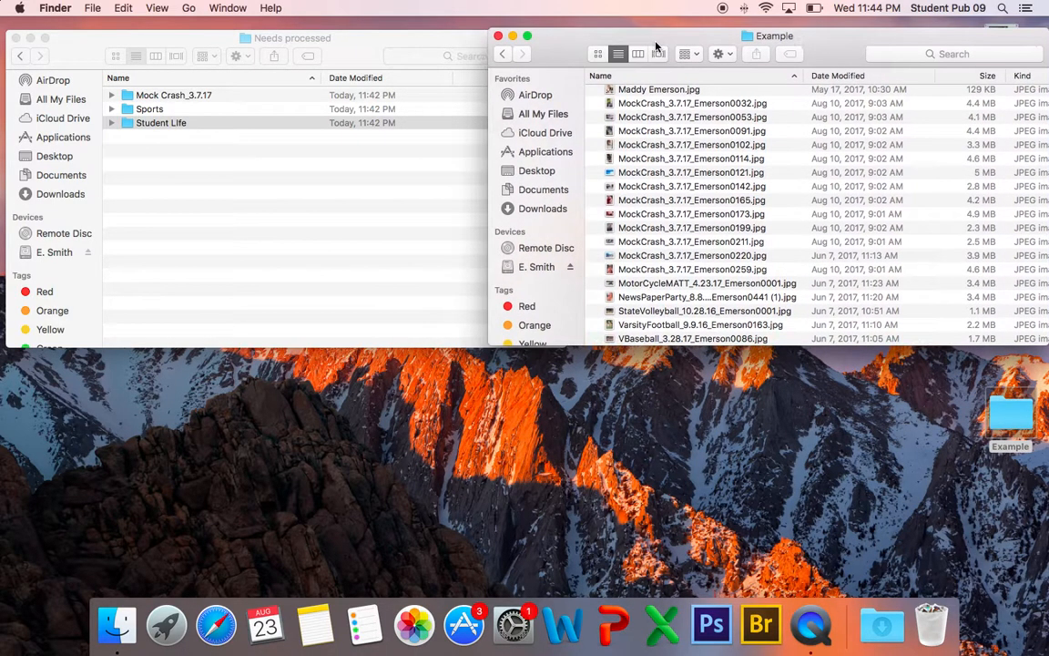
pyautogui.scroll(5, 660, 137)
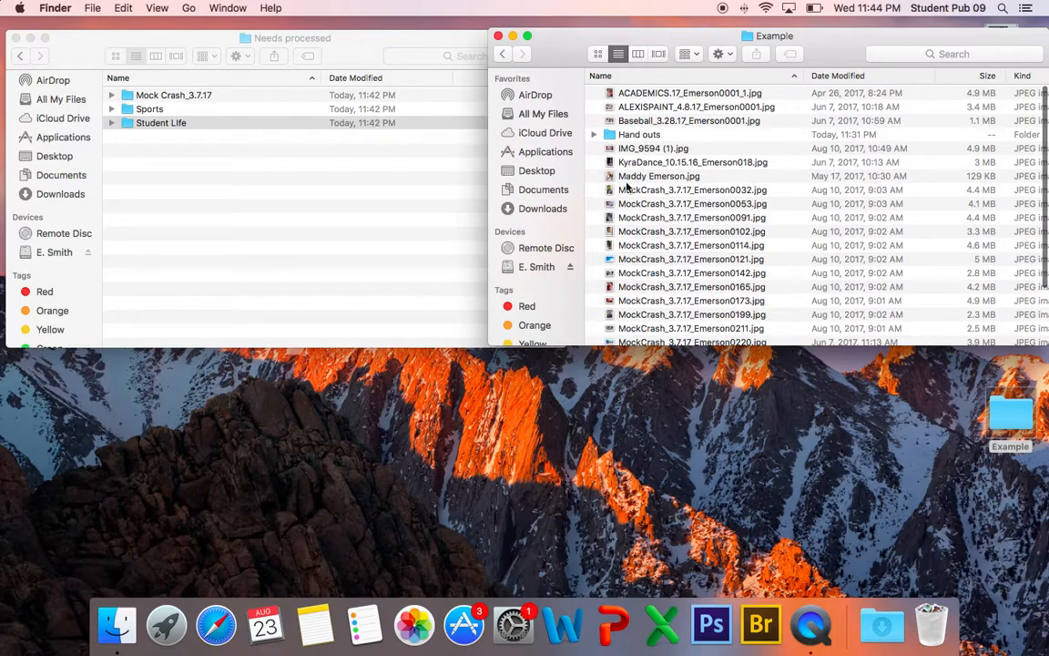
# Move all the MockCrash_3.7.17 photos from the Example folder into the Sports folder
pyautogui.click(597, 187)
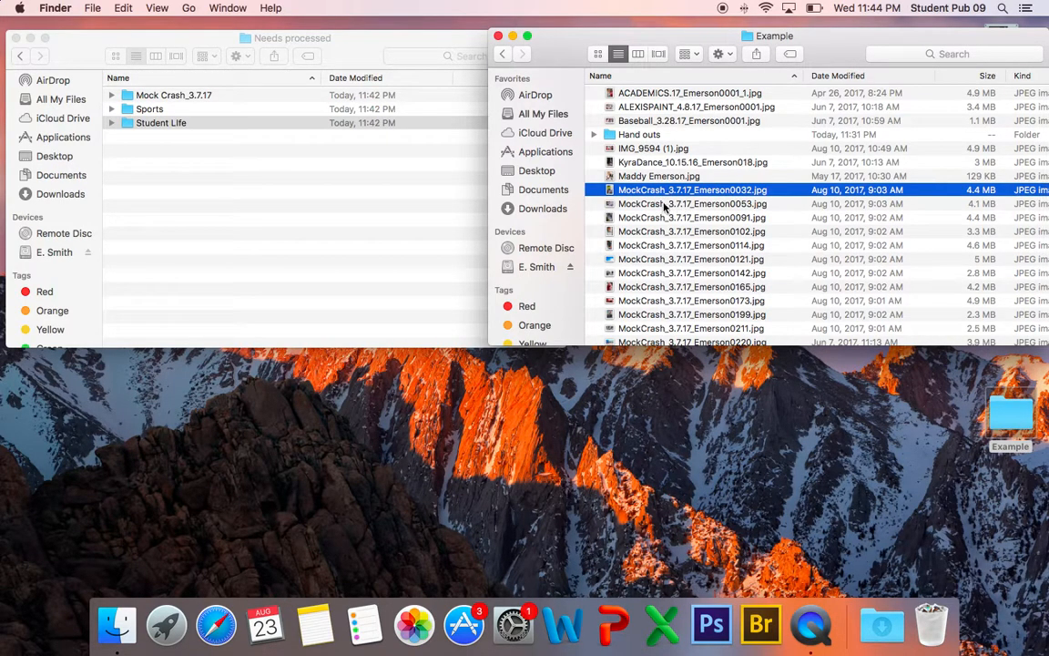
pyautogui.scroll(-5, 676, 285)
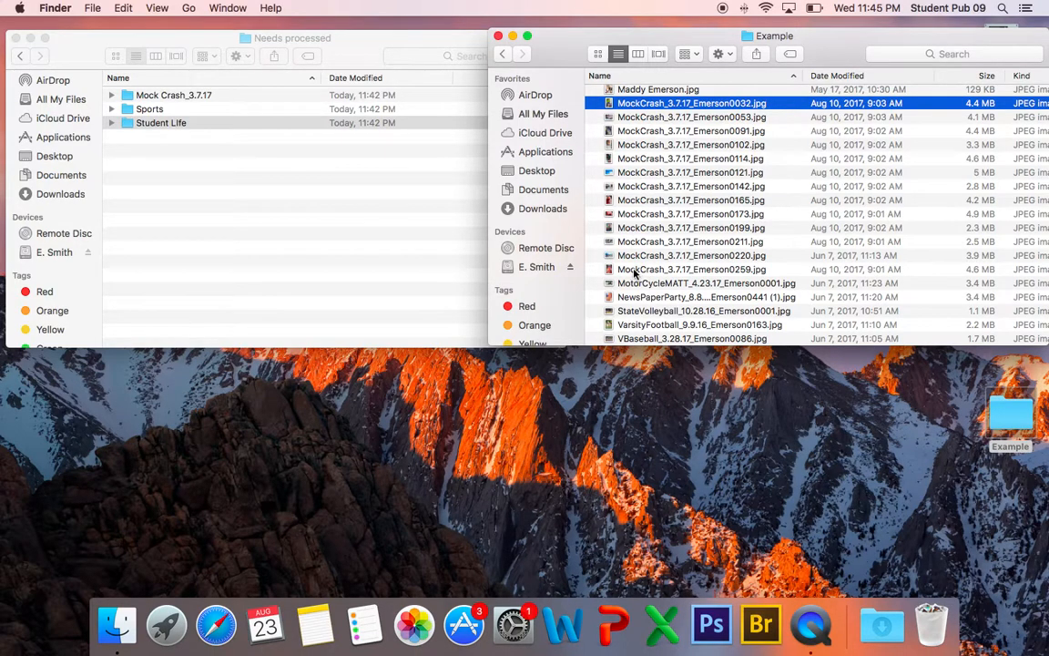
pyautogui.keyDown('shift'); pyautogui.click(635, 270); pyautogui.keyUp('shift')
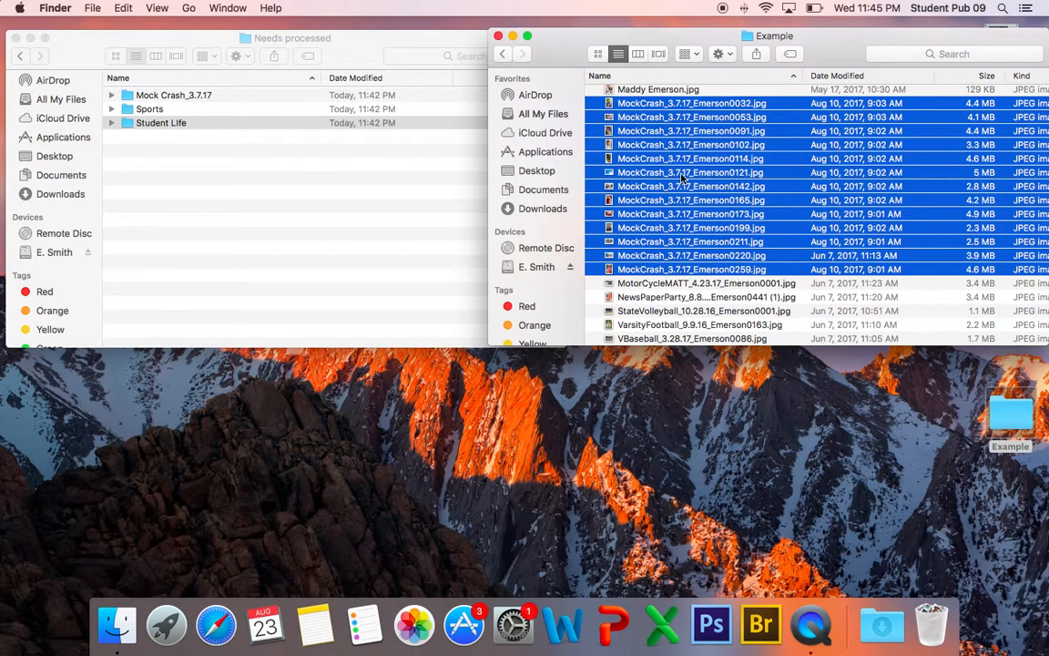
pyautogui.scroll(5, 628, 228)
pyautogui.scroll(-3, 627, 209)
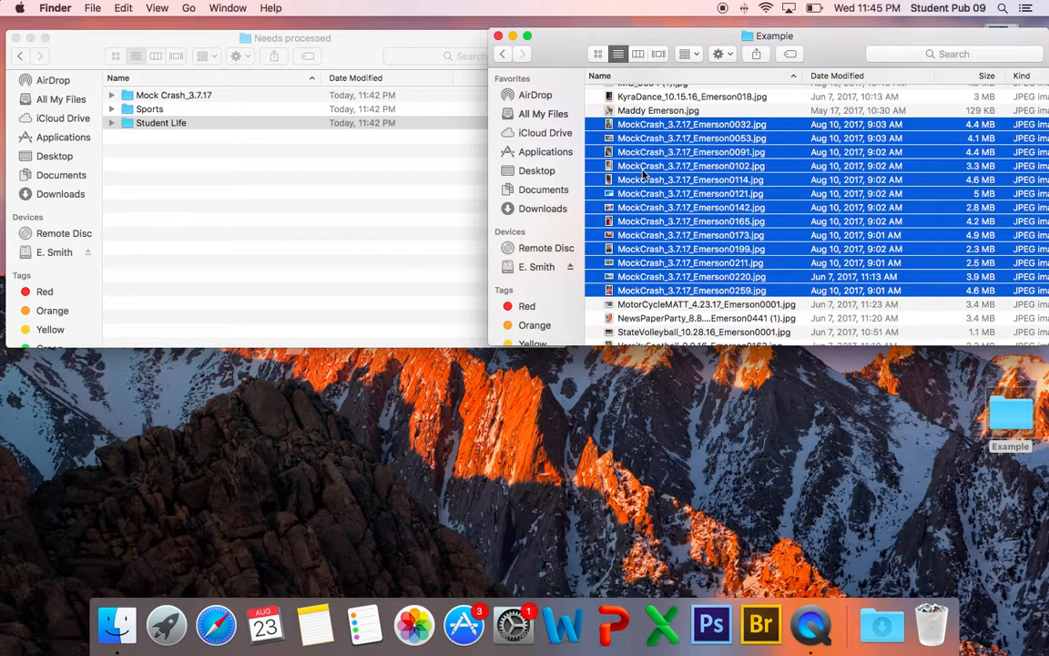
pyautogui.moveTo(643, 173); pyautogui.dragTo(139, 112)
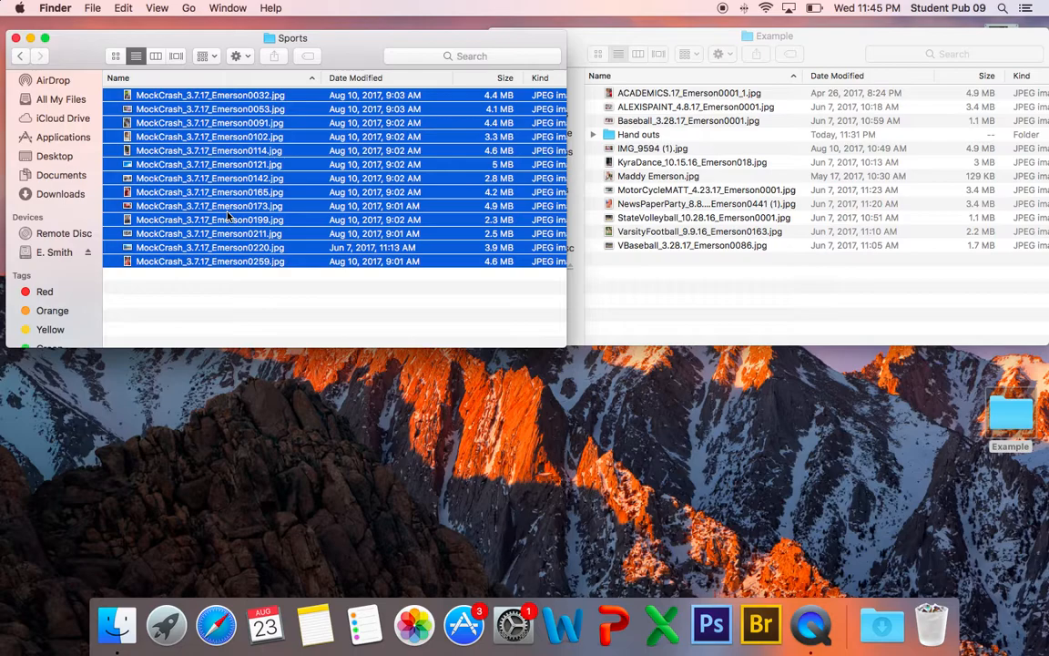
# Create a folder named "Football" inside the Sports folder
pyautogui.click(187, 274)
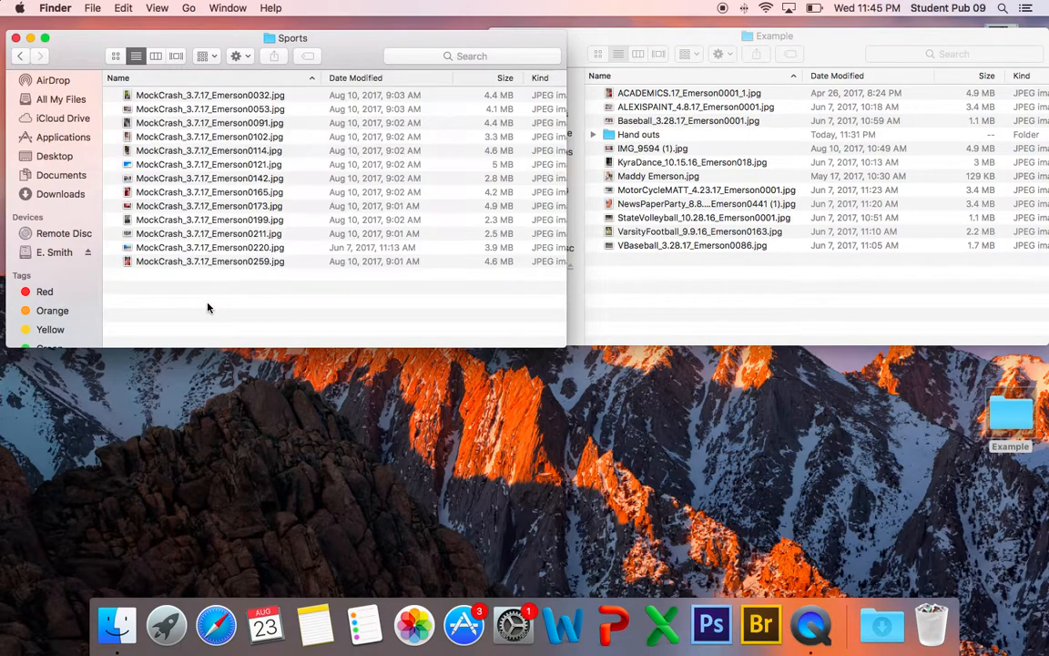
pyautogui.click(240, 55)
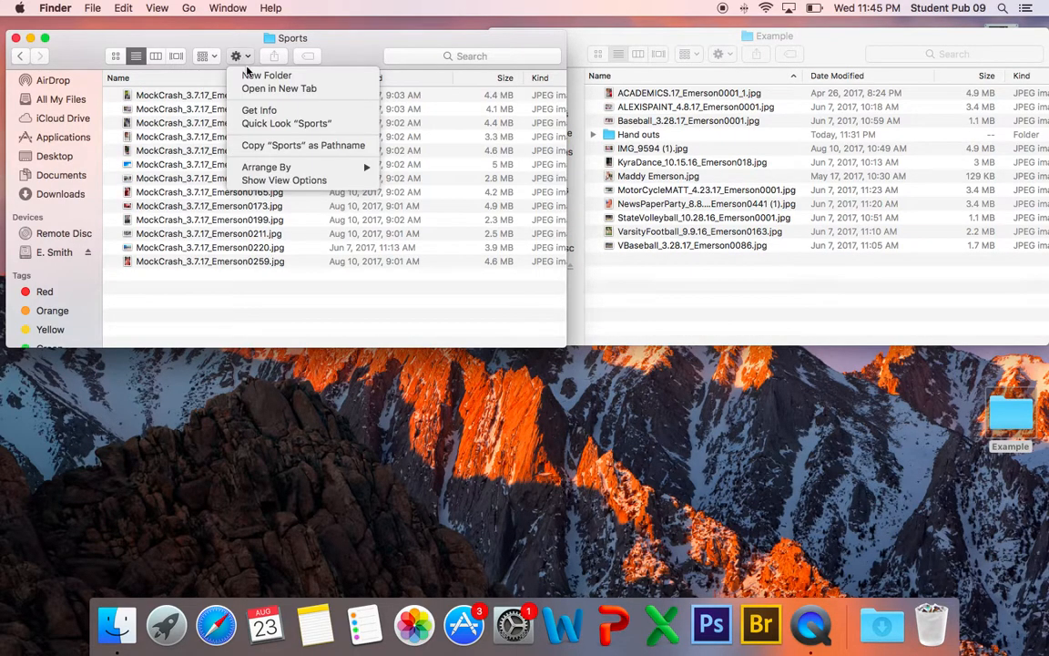
pyautogui.click(266, 75)
pyautogui.write('Football')
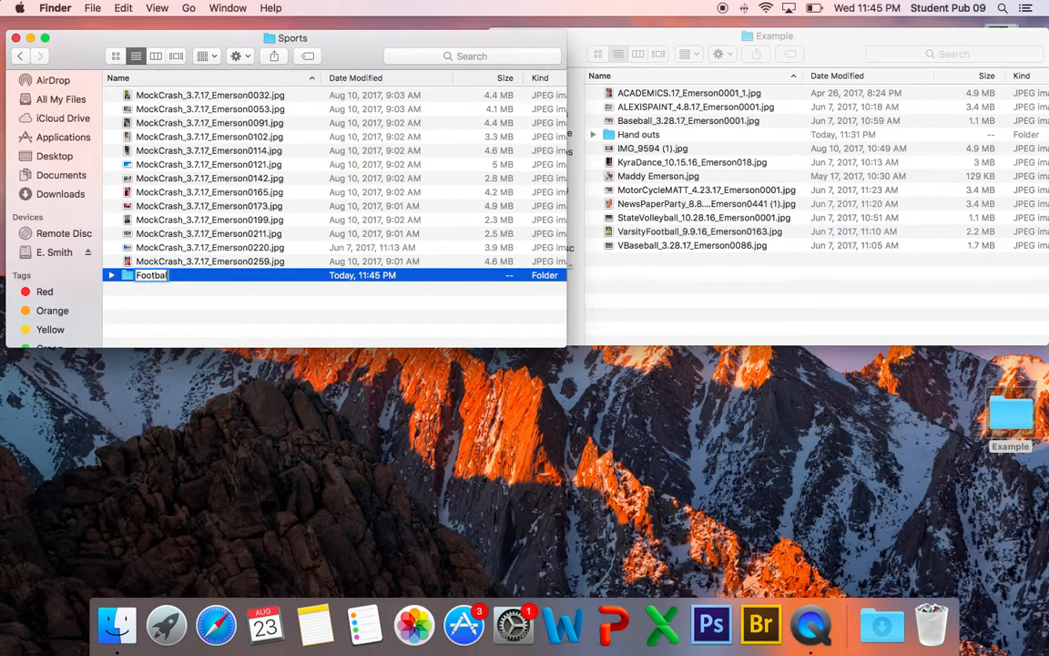
pyautogui.press('Return')
# Move all the MockCrash_3.7.17 photos in Sports into the Football folder and return to the Needs processed folder
pyautogui.click(171, 108)
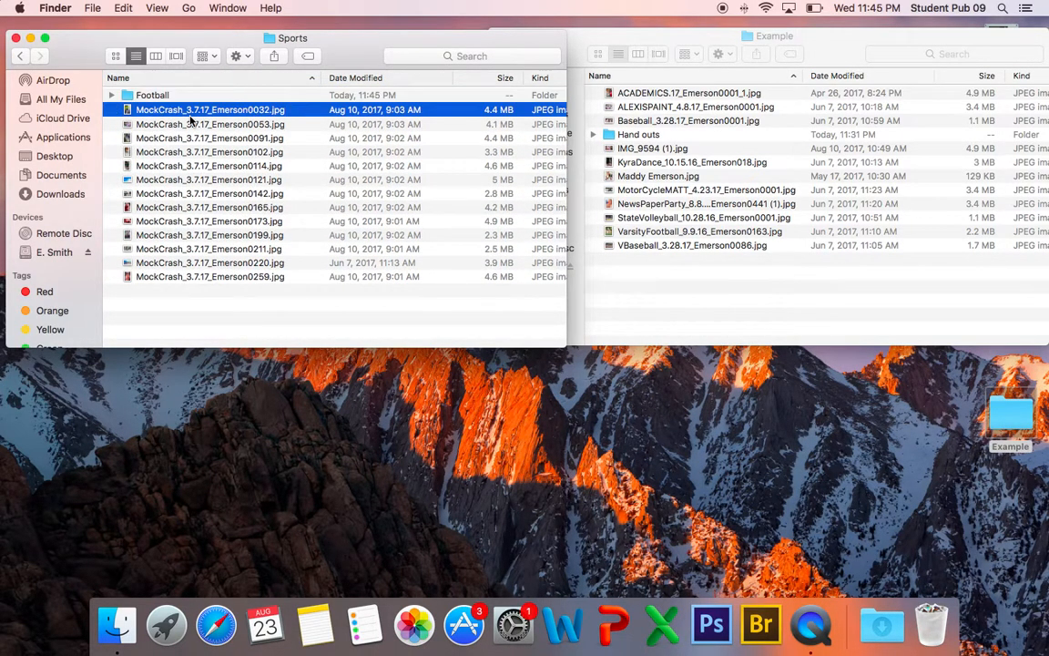
pyautogui.keyDown('shift'); pyautogui.click(187, 278); pyautogui.keyUp('shift')
pyautogui.moveTo(171, 256); pyautogui.dragTo(160, 98)
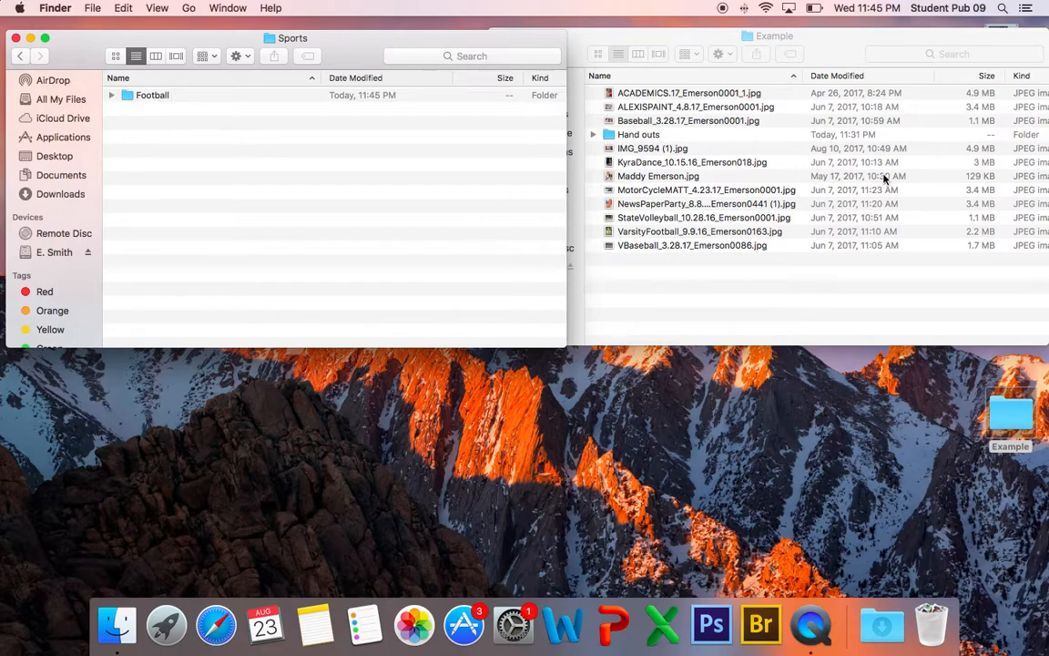
pyautogui.click(15, 56)
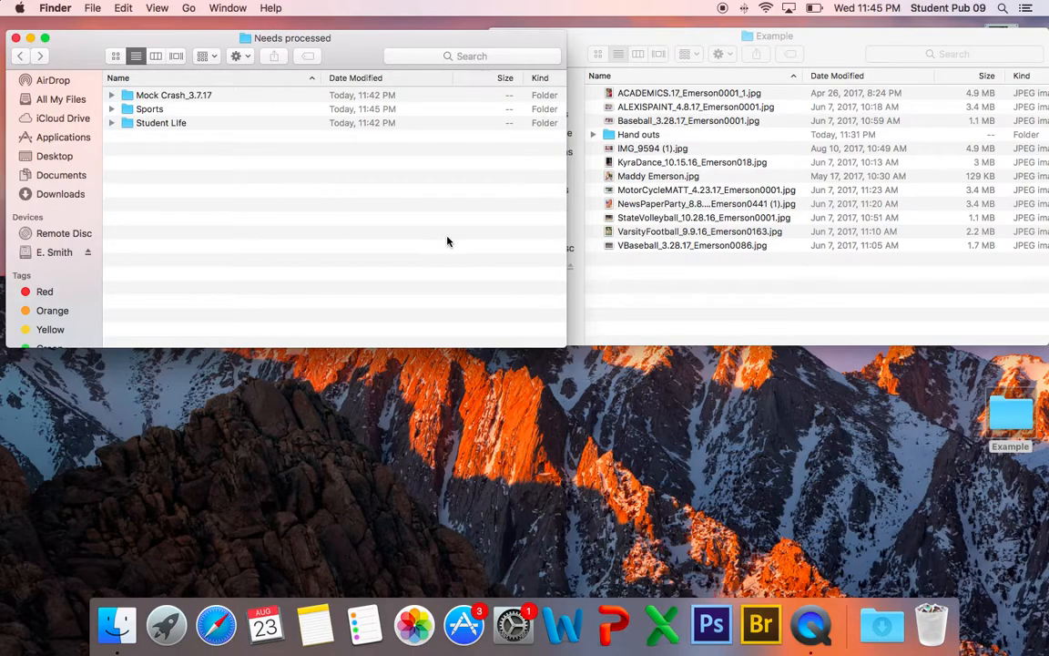
# Move the academics, painting, motorcycle and newspaper party photos from Example into the Student LIfe folder
pyautogui.click(656, 94)
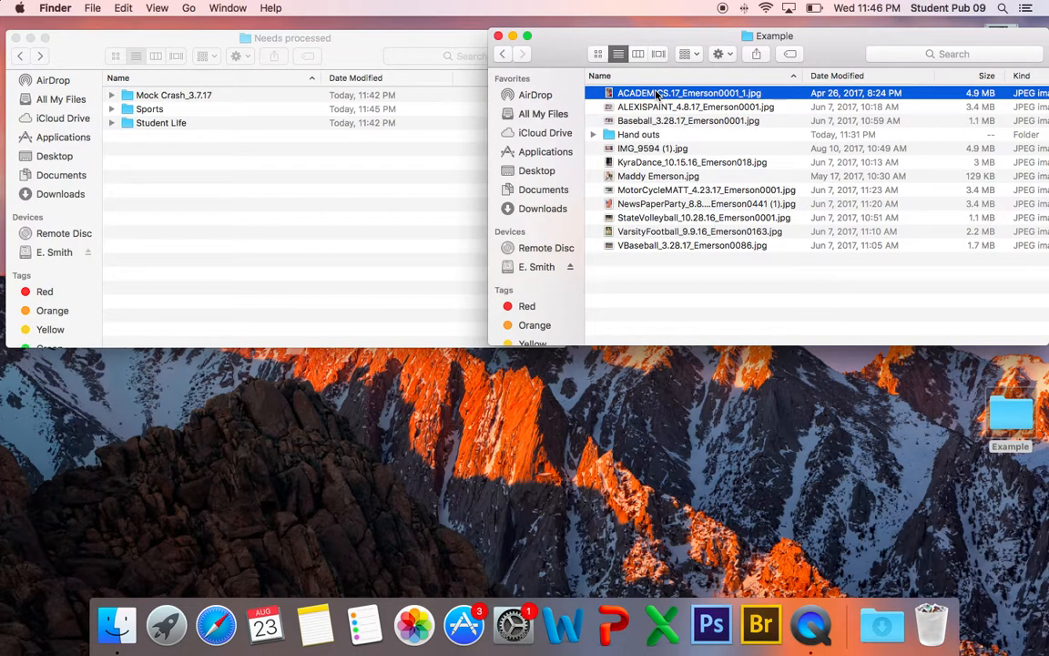
pyautogui.press('space')
pyautogui.press('space')
pyautogui.hotkey('shift', 'Down')
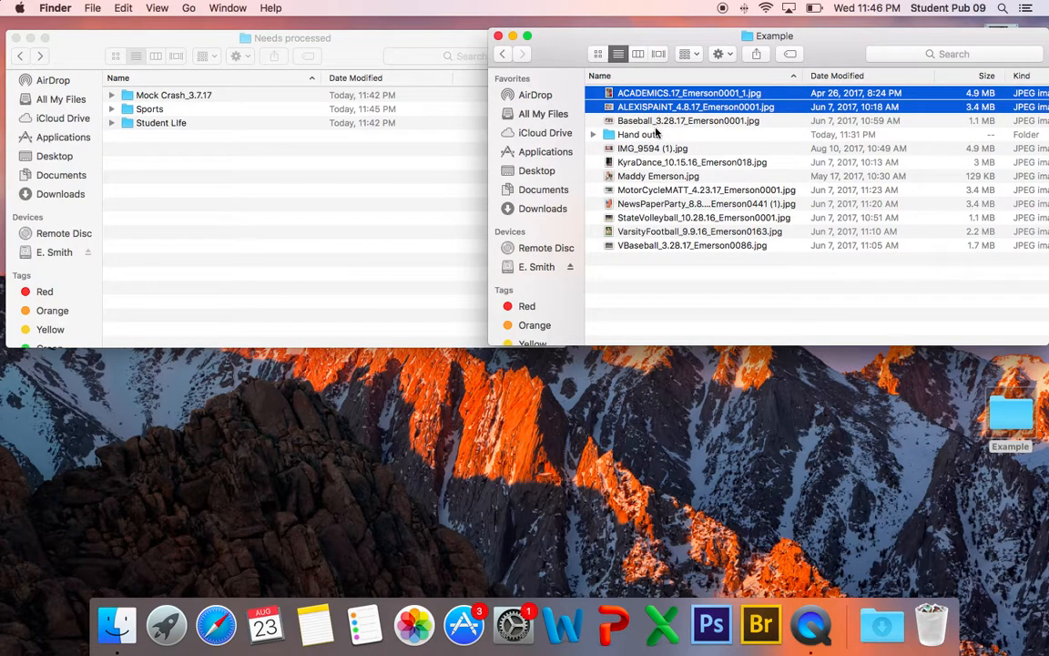
pyautogui.keyDown('super'); pyautogui.click(645, 204); pyautogui.keyUp('super')
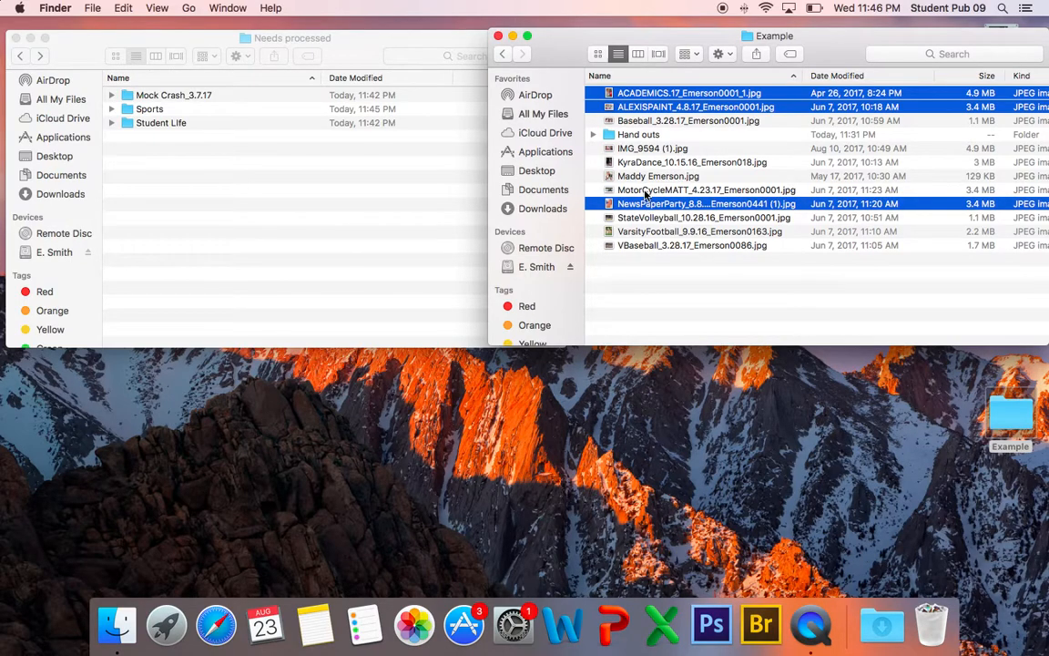
pyautogui.keyDown('super'); pyautogui.click(644, 191); pyautogui.keyUp('super')
pyautogui.moveTo(645, 192); pyautogui.dragTo(149, 123)
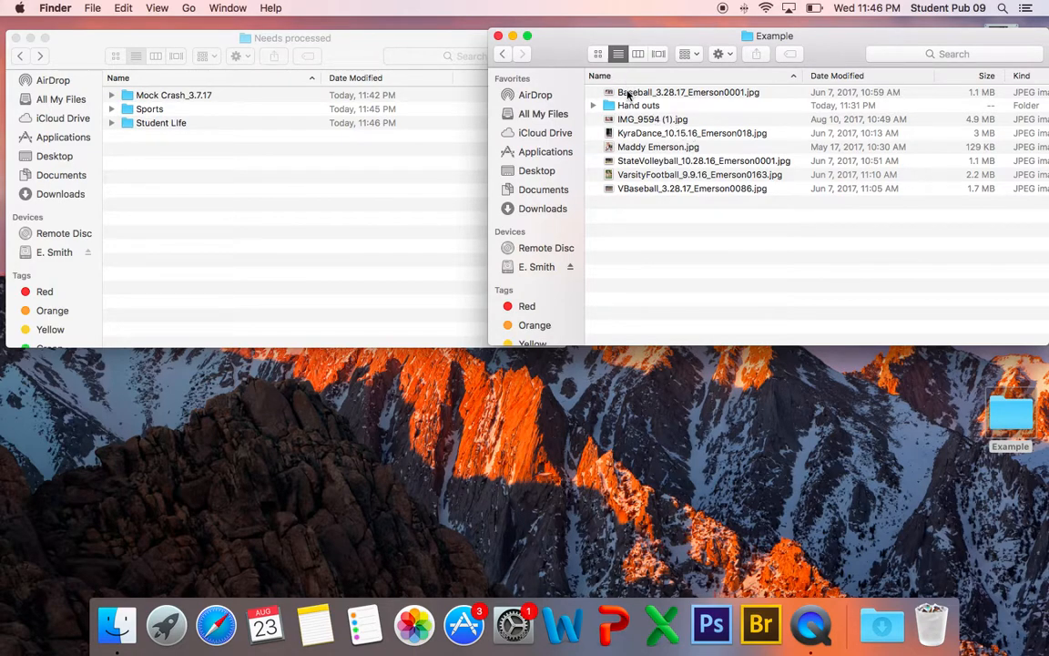
# Preview the remaining items in Example one by one, from the first baseball photo to the varsity baseball photo, to check their subjects
pyautogui.click(628, 95)
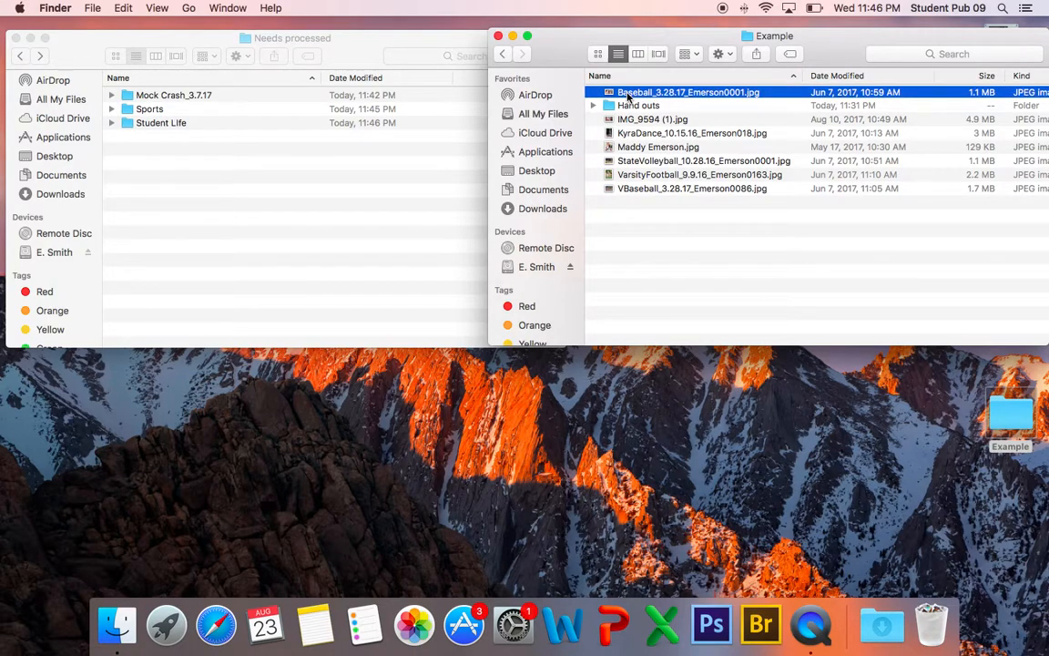
pyautogui.press('space')
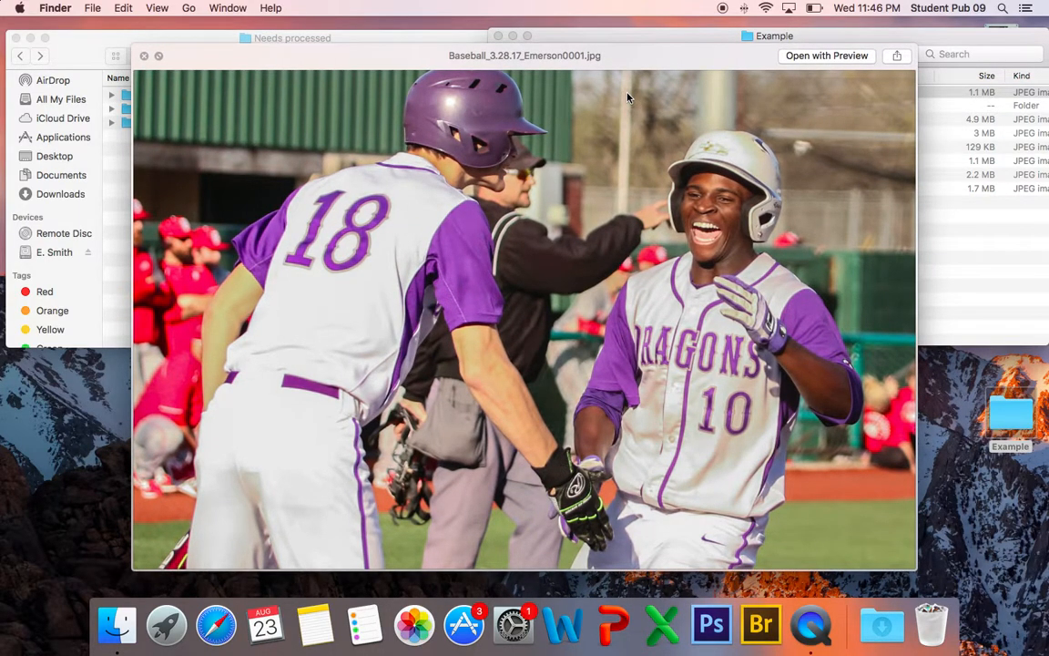
pyautogui.press('space')
pyautogui.press('space')
pyautogui.press('Down')
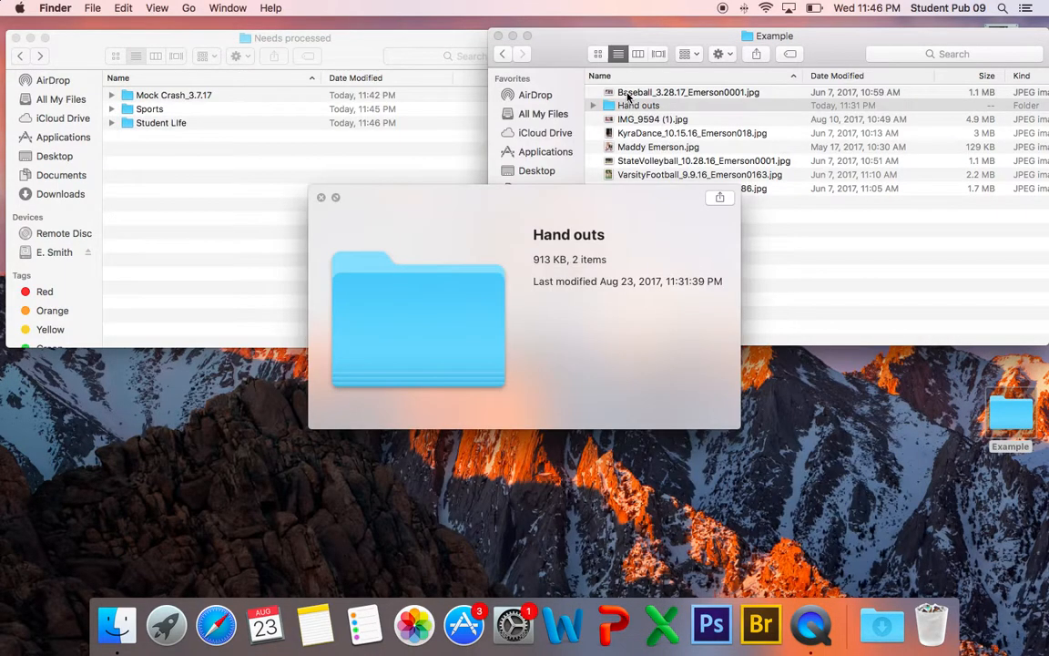
pyautogui.press('Down')
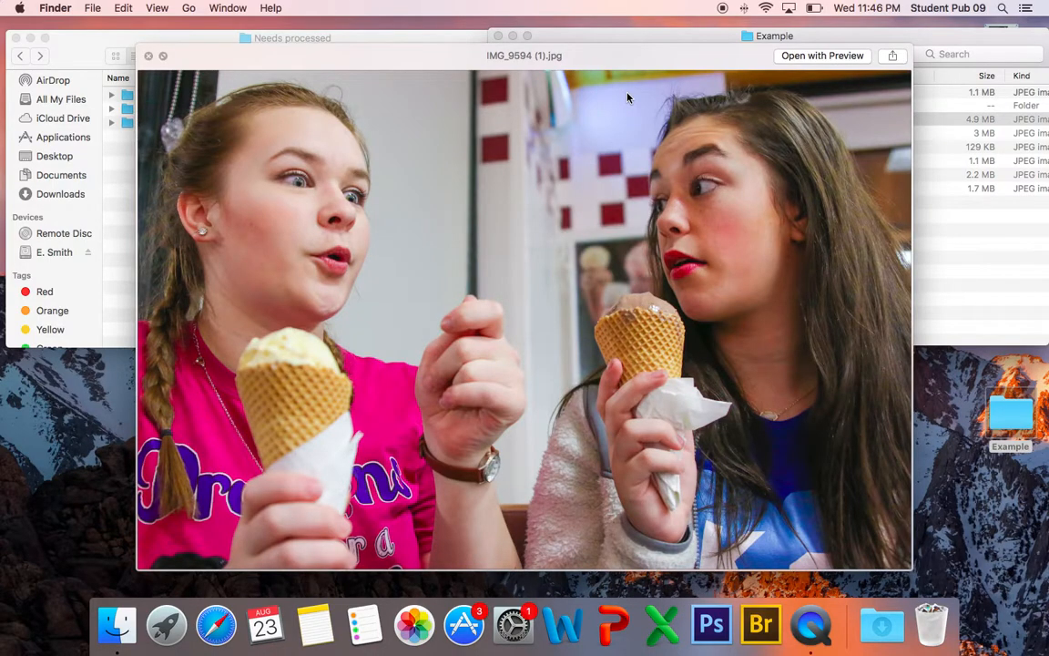
pyautogui.press('Down')
pyautogui.press('Down')
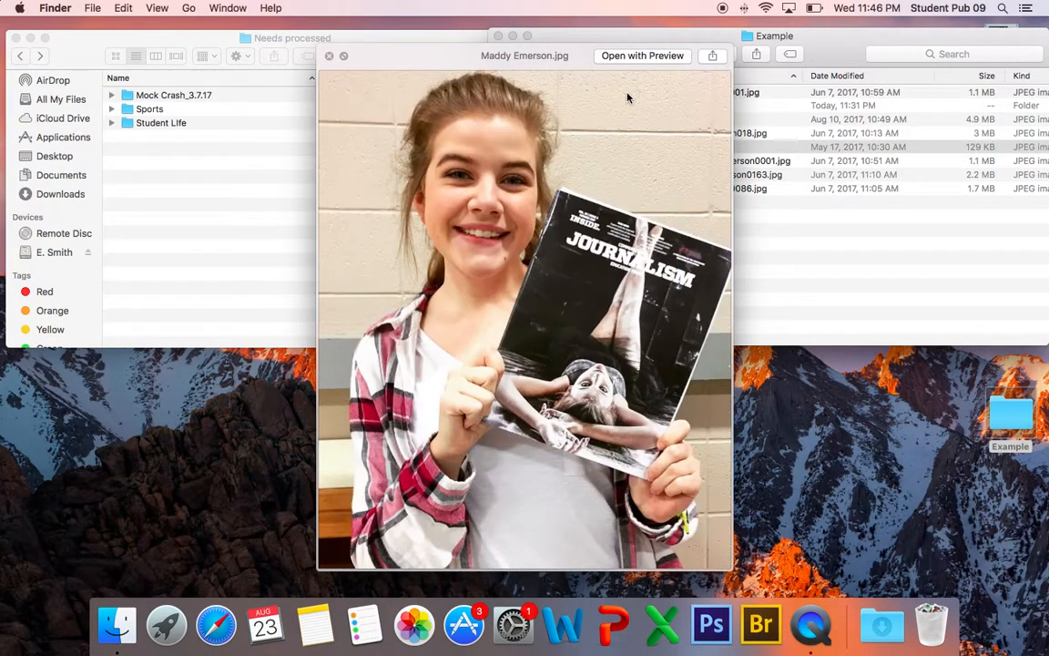
pyautogui.press('Down')
pyautogui.press('Down')
pyautogui.press('Down')
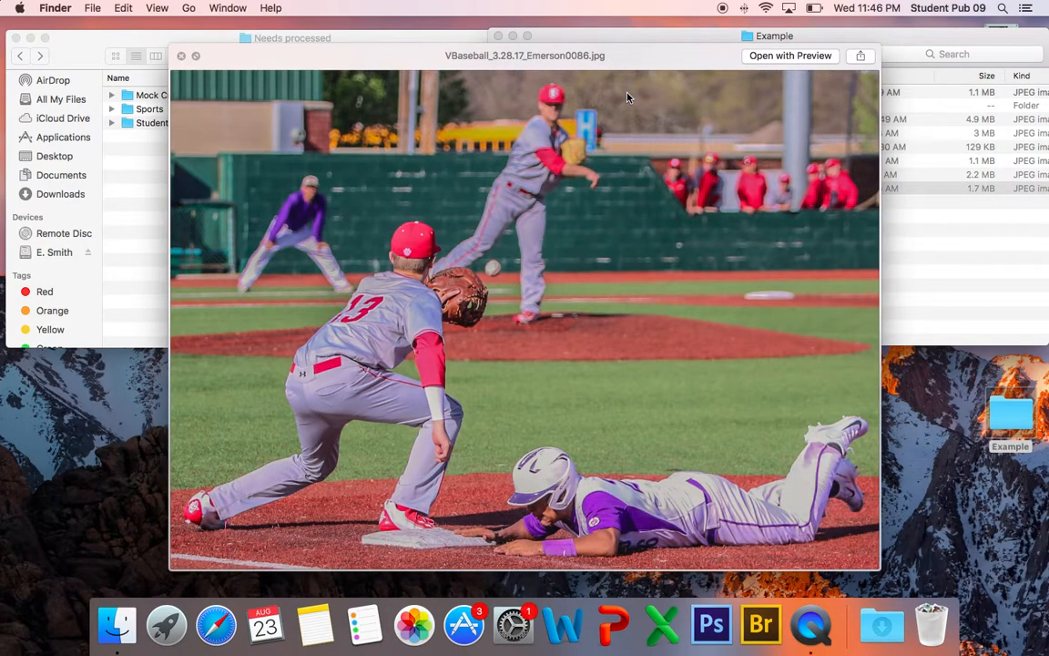
pyautogui.press('Up')
pyautogui.press('Up')
pyautogui.press('Up')
pyautogui.press('Up')
pyautogui.press('Down')
pyautogui.press('Down')
pyautogui.press('Down')
pyautogui.press('Down')
pyautogui.press('space')
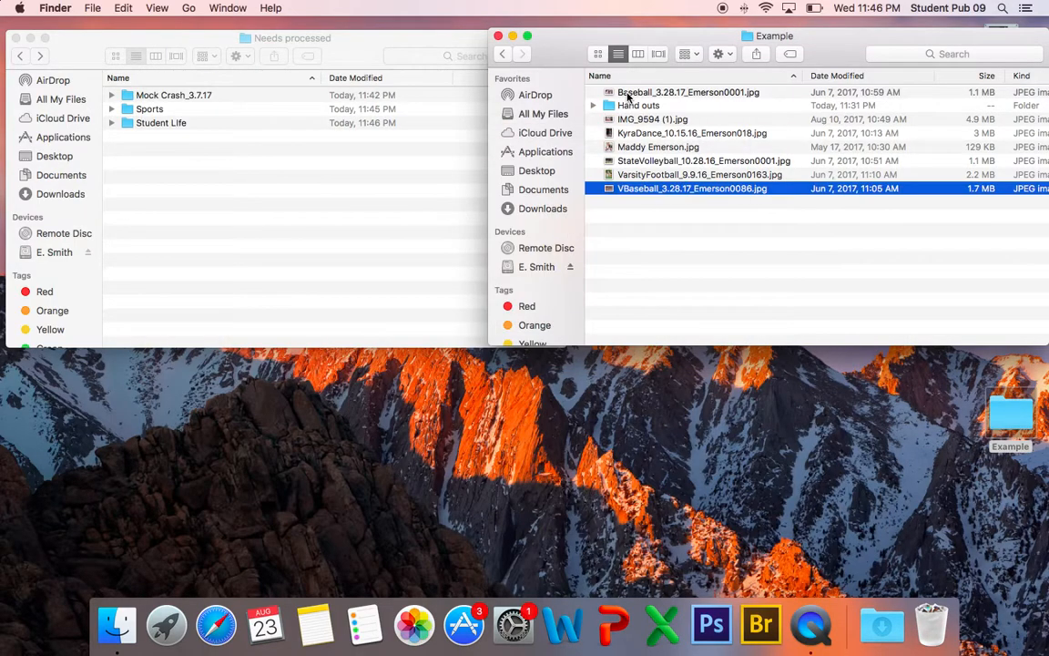
# Move the two baseball photos, the state volleyball photo and the varsity football photo from Example into the Sports folder
pyautogui.hotkey('shift', 'Up')
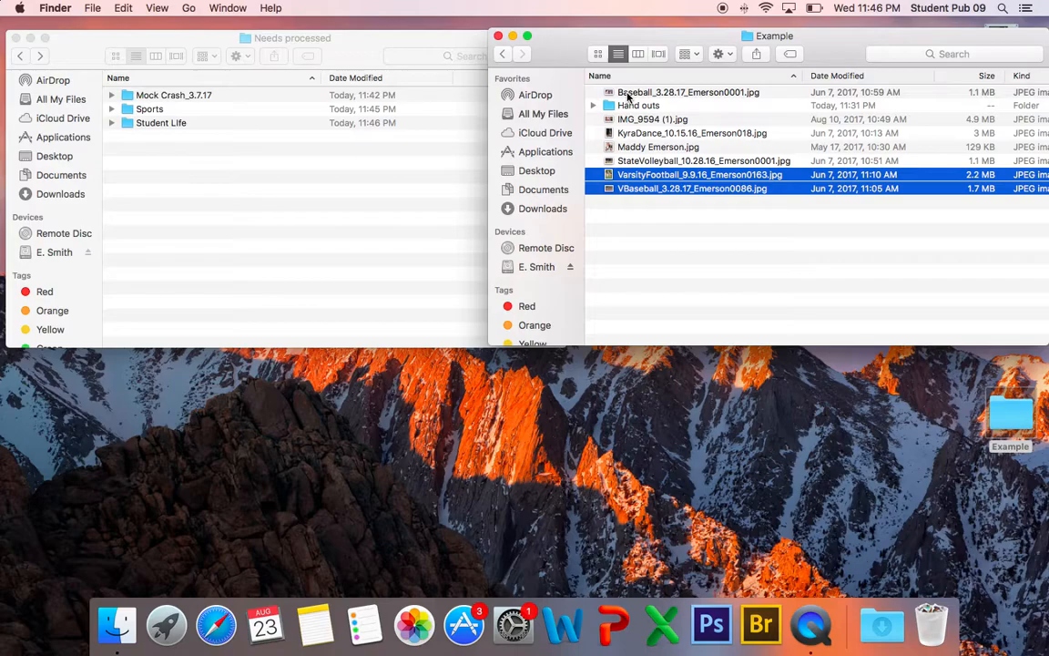
pyautogui.hotkey('shift', 'Up')
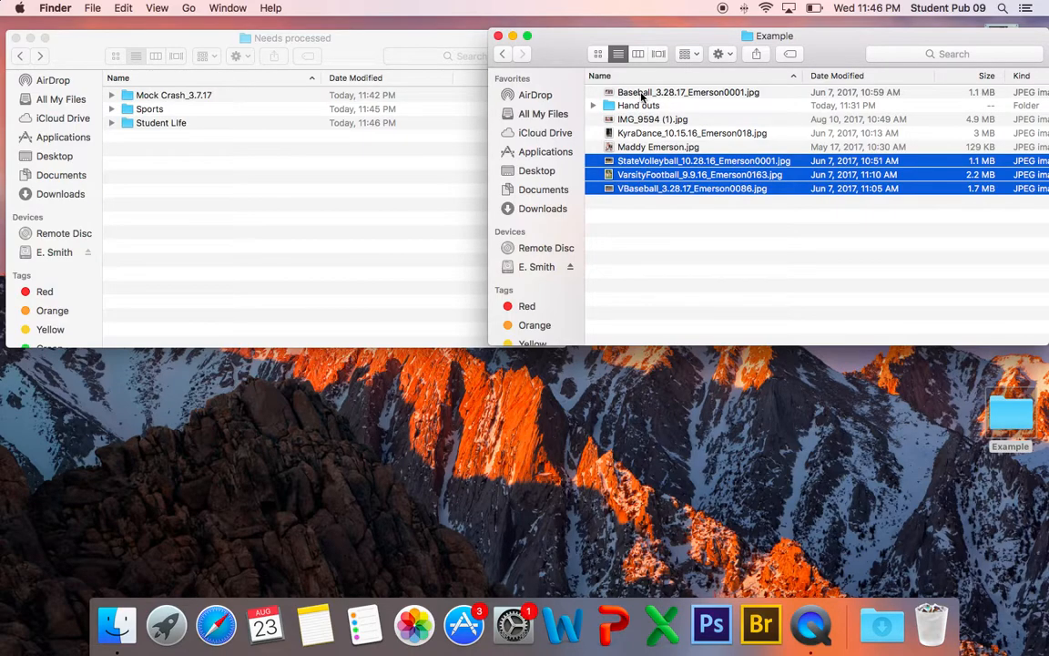
pyautogui.keyDown('super'); pyautogui.click(641, 94); pyautogui.keyUp('super')
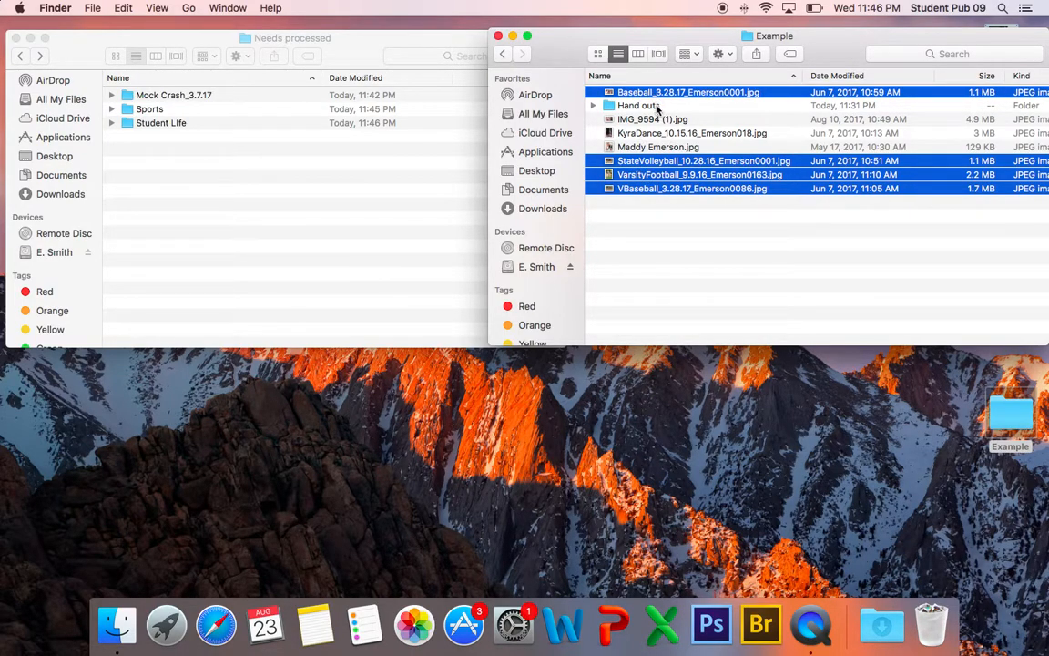
pyautogui.moveTo(637, 164); pyautogui.dragTo(155, 115)
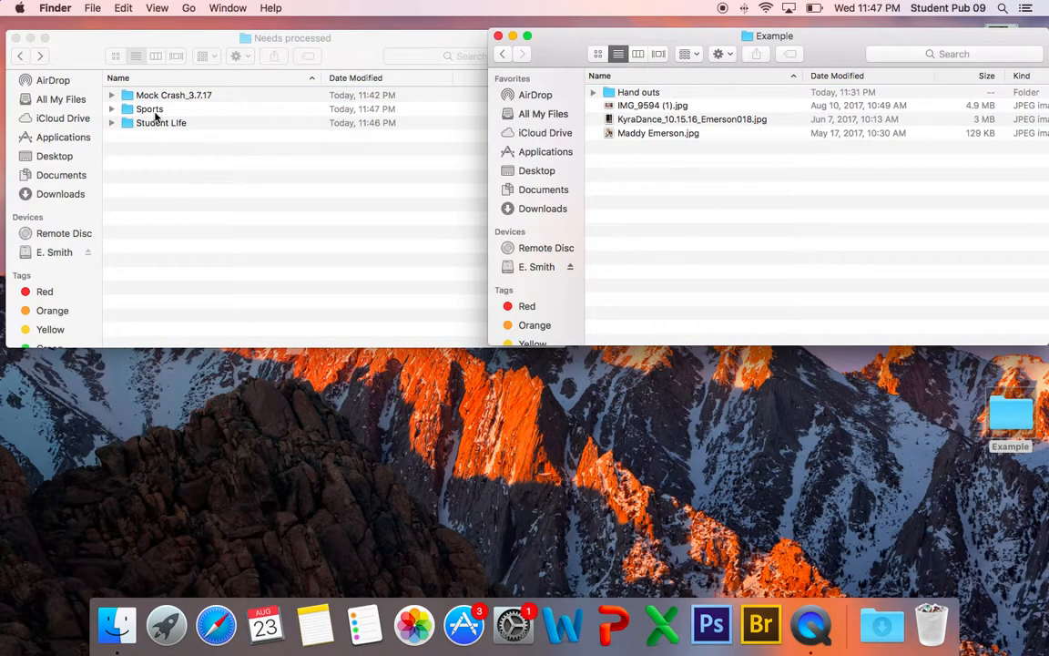
# Preview the leftover photos in Example and move the ice cream, dance and magazine portrait photos into the Student LIfe folder
pyautogui.click(656, 134)
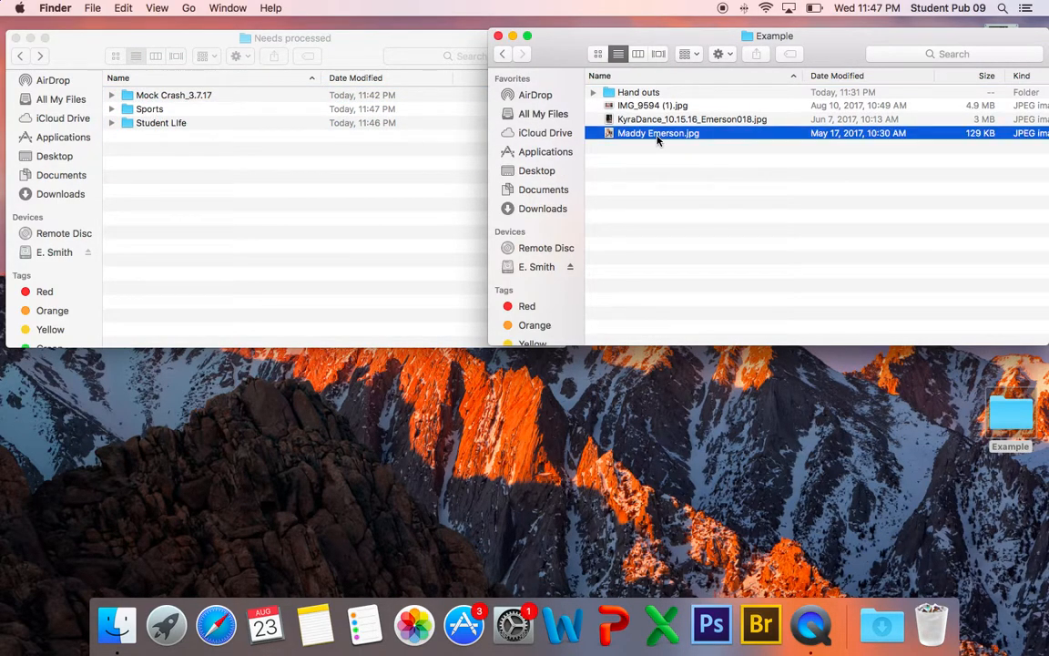
pyautogui.press('space')
pyautogui.press('Up')
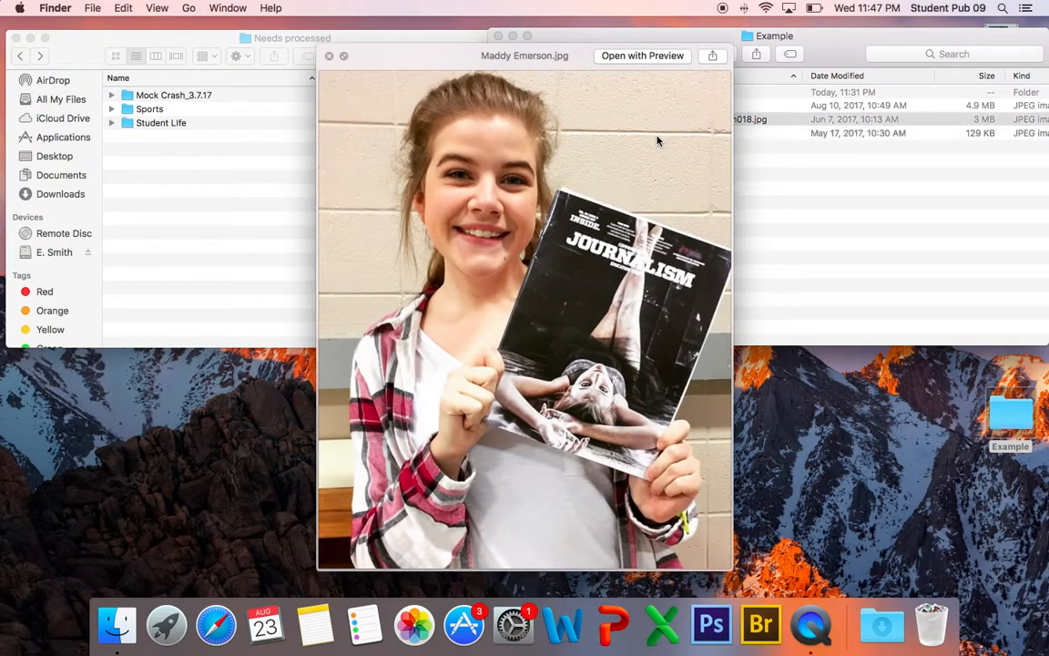
pyautogui.press('Up')
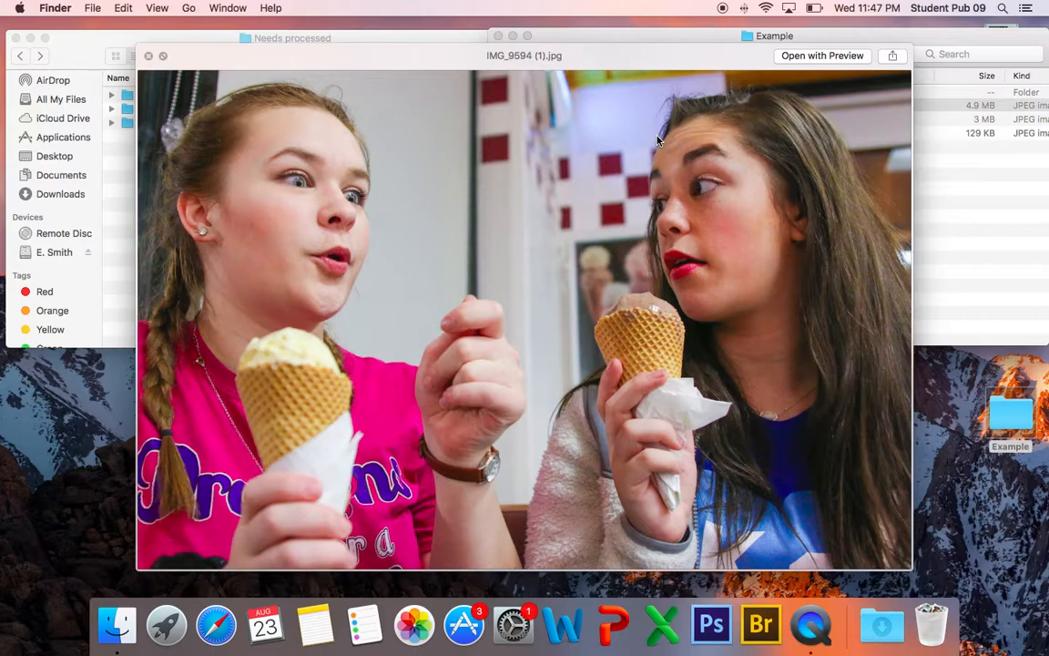
pyautogui.press('Up')
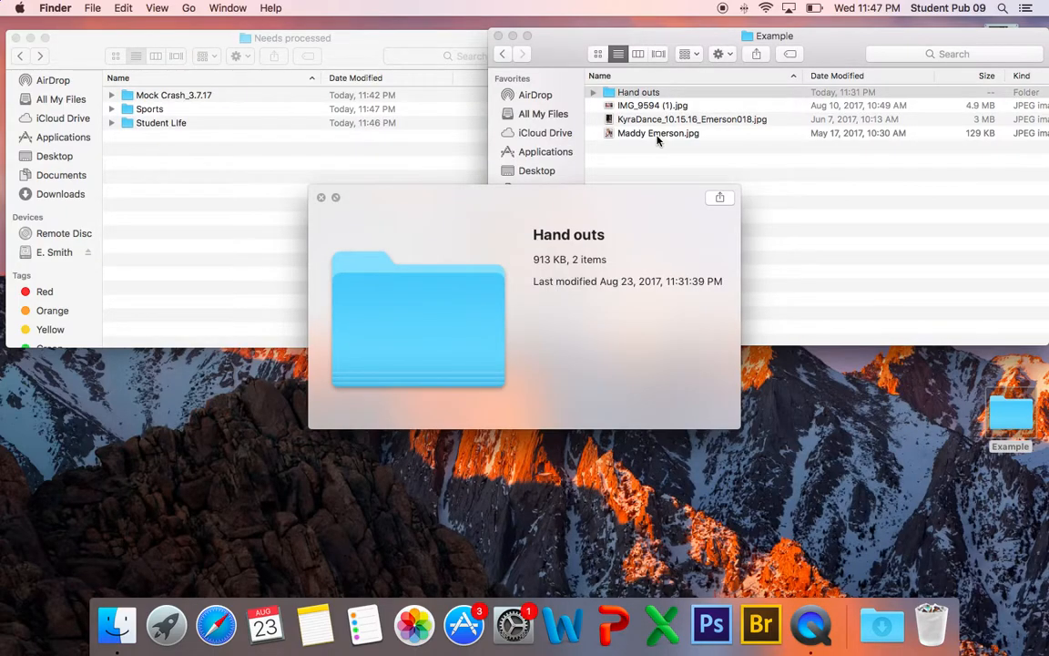
pyautogui.press('Down')
pyautogui.press('space')
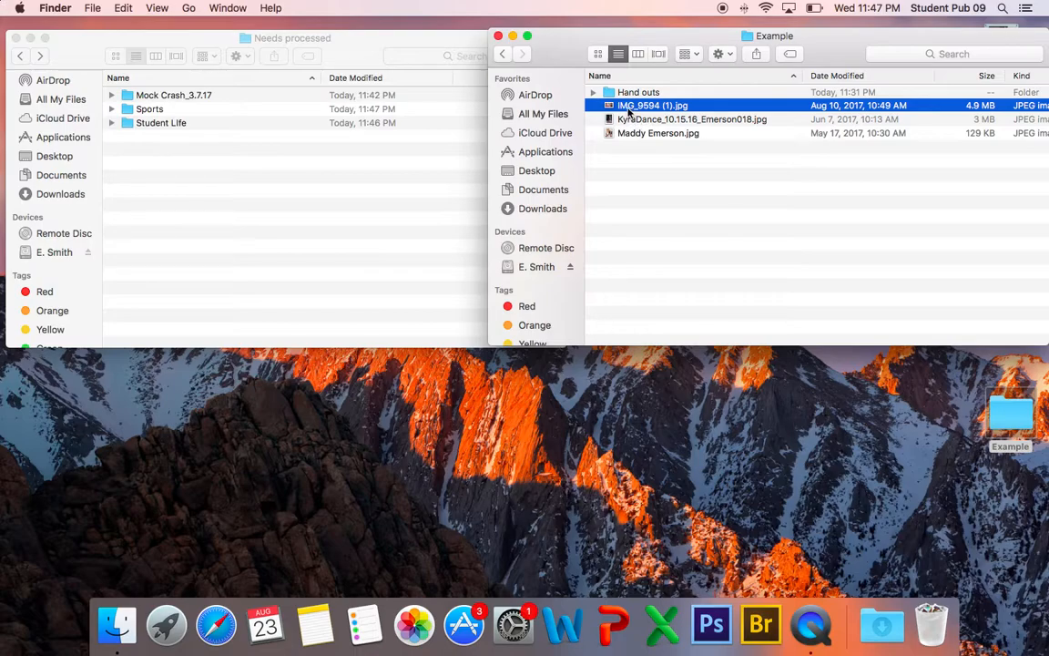
pyautogui.keyDown('shift'); pyautogui.click(654, 136); pyautogui.keyUp('shift')
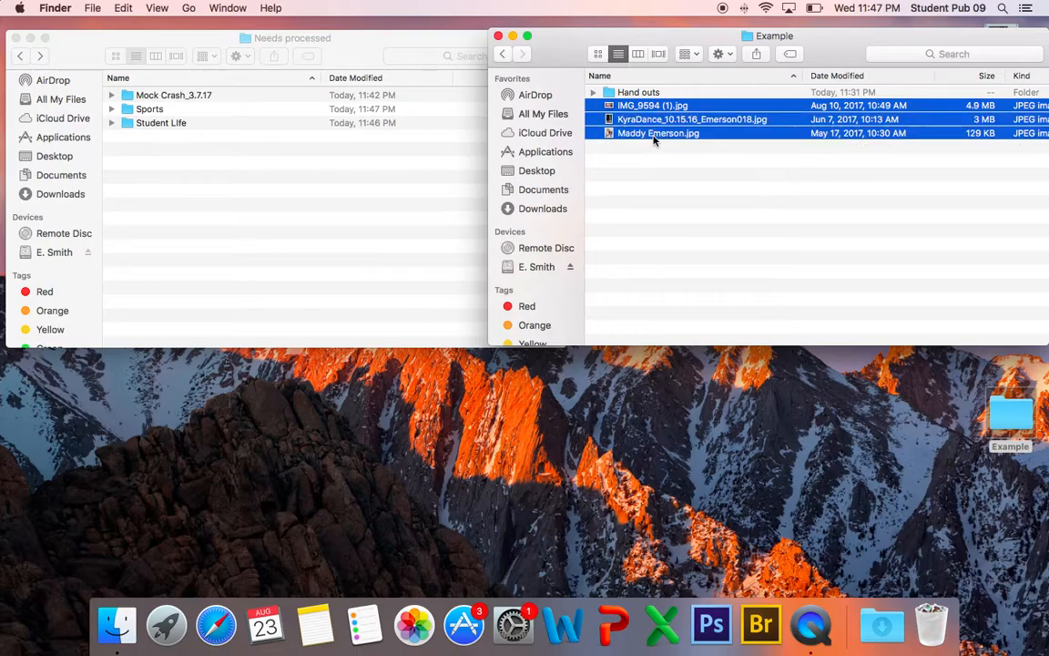
pyautogui.moveTo(603, 107); pyautogui.dragTo(144, 132)
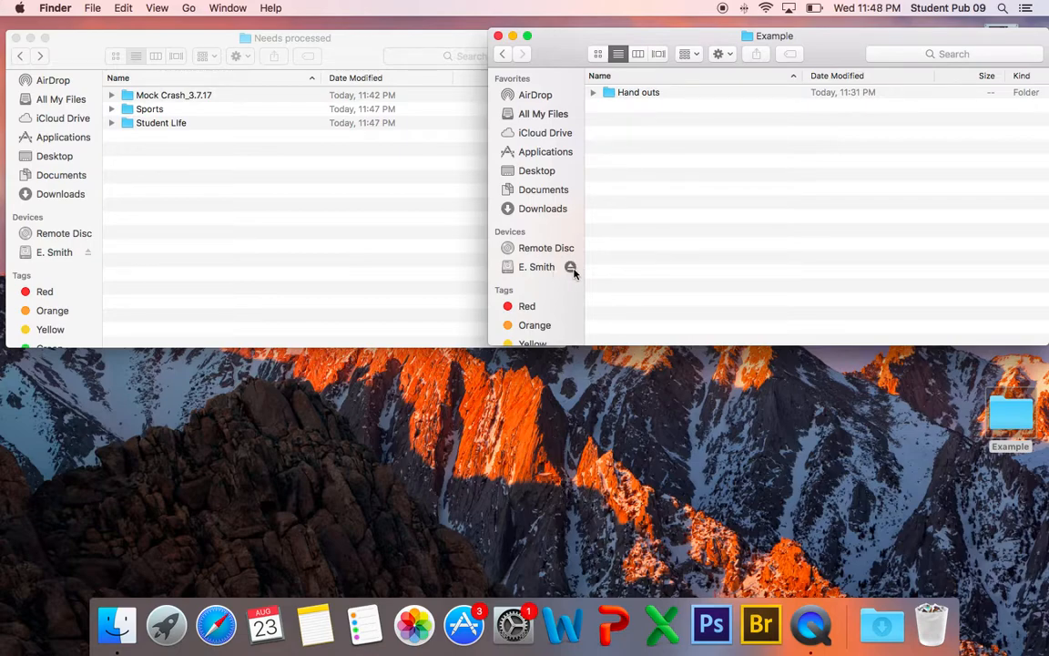
# Close the Example window and select the orange external drive on the desktop
pyautogui.click(961, 441)
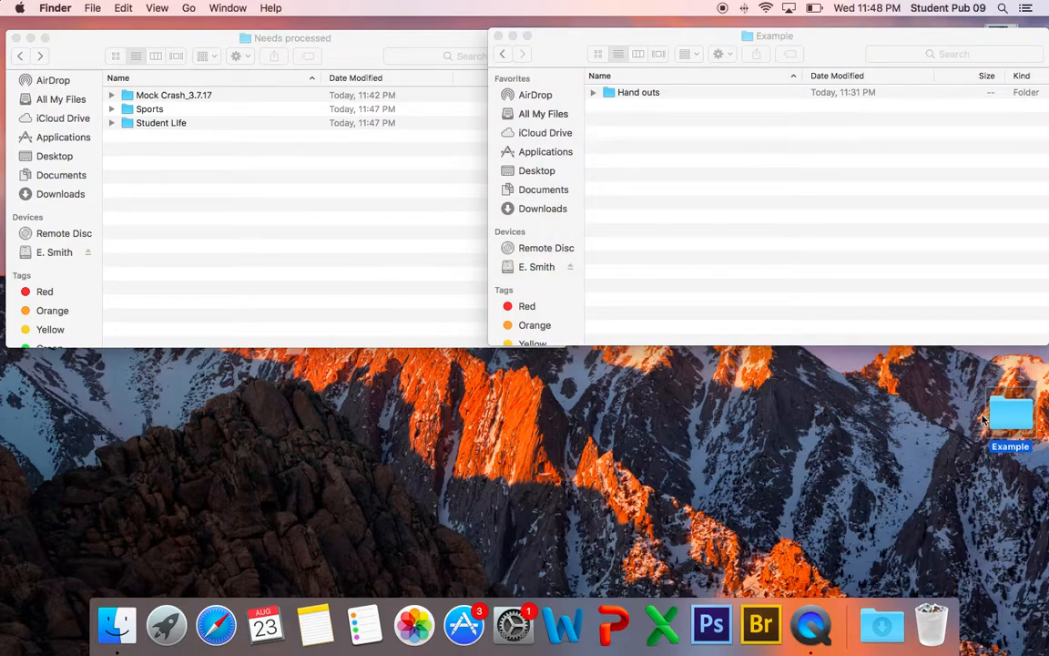
pyautogui.click(498, 35)
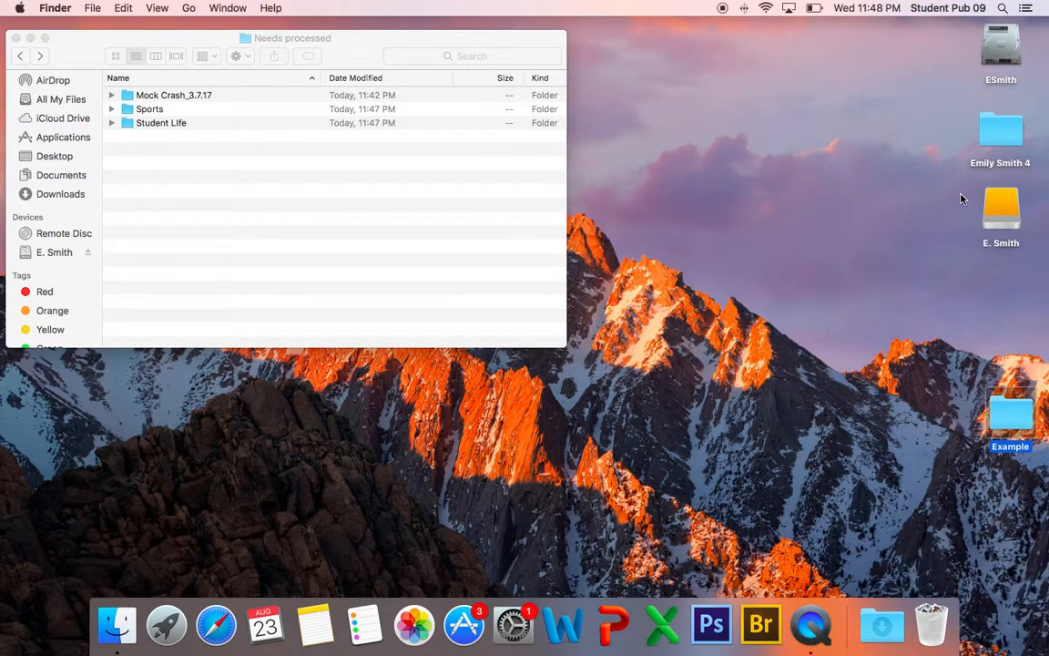
pyautogui.click(991, 202)
pyautogui.moveTo(991, 202)
pyautogui.mouseDown()
pyautogui.moveTo(960, 239)
pyautogui.moveTo(938, 233)
pyautogui.moveTo(918, 465)
pyautogui.moveTo(931, 645)
pyautogui.moveTo(974, 424)
pyautogui.moveTo(934, 629)
pyautogui.moveTo(985, 314)
pyautogui.moveTo(996, 202)
pyautogui.moveTo(986, 205)
pyautogui.mouseUp()
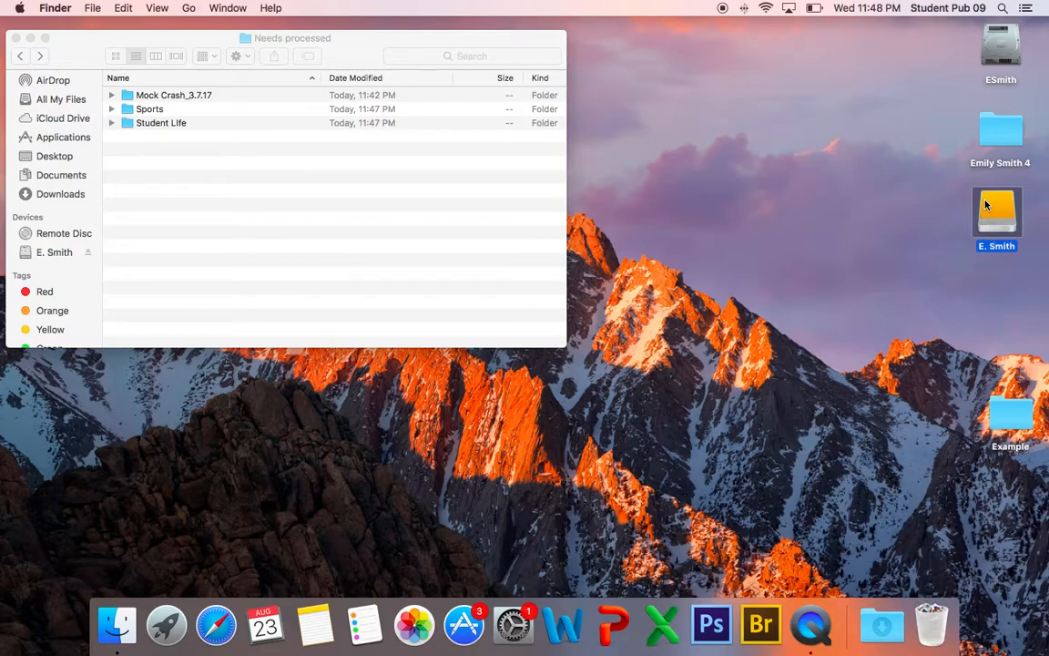